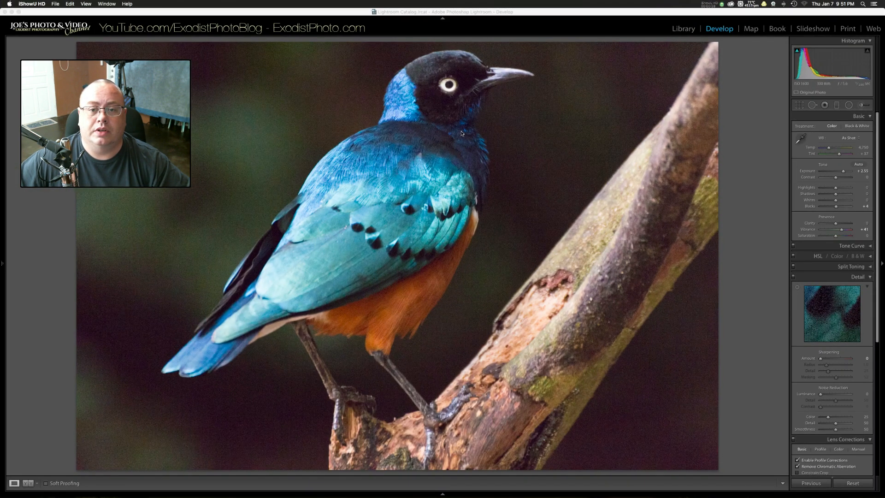
Step: Examine the image noise around the bird's head and in the dark background at close zoom
{"action": "left_click", "coordinate": [462, 133]}
{"action": "left_click_drag", "start_coordinate": [553, 148], "coordinate": [419, 318]}
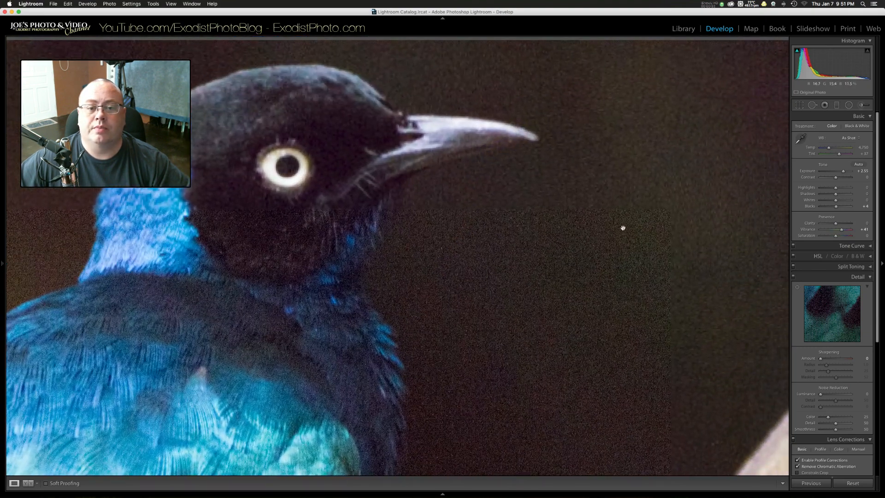
{"action": "left_click_drag", "start_coordinate": [628, 223], "coordinate": [478, 171]}
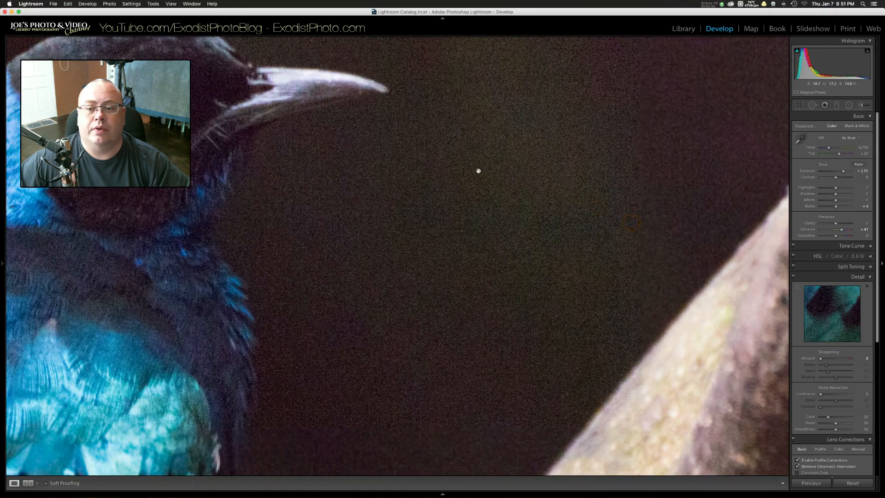
{"action": "left_click", "coordinate": [495, 215]}
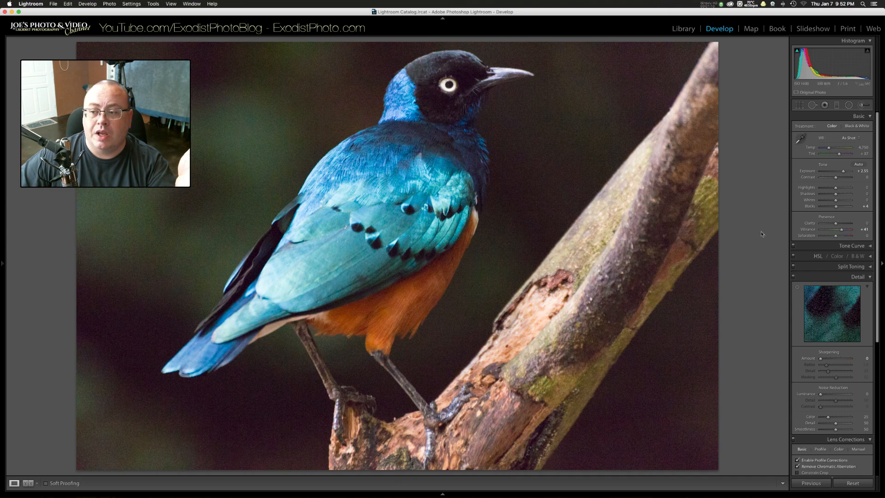
Step: Review the Lens Corrections settings for the lens profile and chromatic aberration
{"action": "scroll", "coordinate": [837, 262], "scroll_direction": "down", "scroll_amount": 3}
{"action": "scroll", "coordinate": [837, 262], "scroll_direction": "down", "scroll_amount": 5}
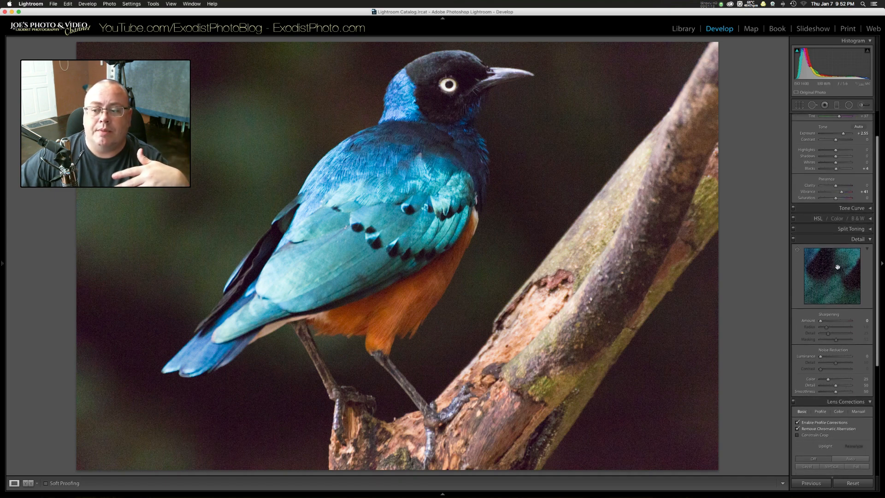
{"action": "scroll", "coordinate": [840, 313], "scroll_direction": "down", "scroll_amount": 4}
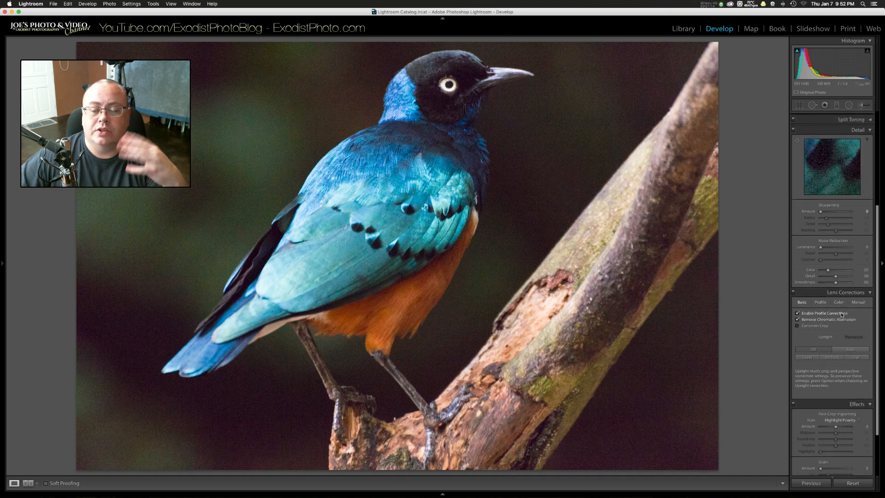
{"action": "left_click", "coordinate": [820, 285]}
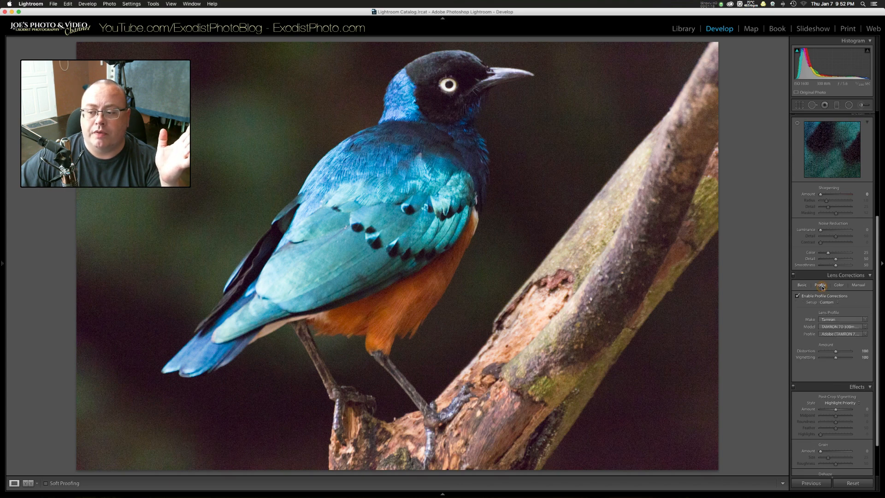
{"action": "scroll", "coordinate": [841, 321], "scroll_direction": "down", "scroll_amount": 1}
{"action": "scroll", "coordinate": [839, 313], "scroll_direction": "down", "scroll_amount": 1}
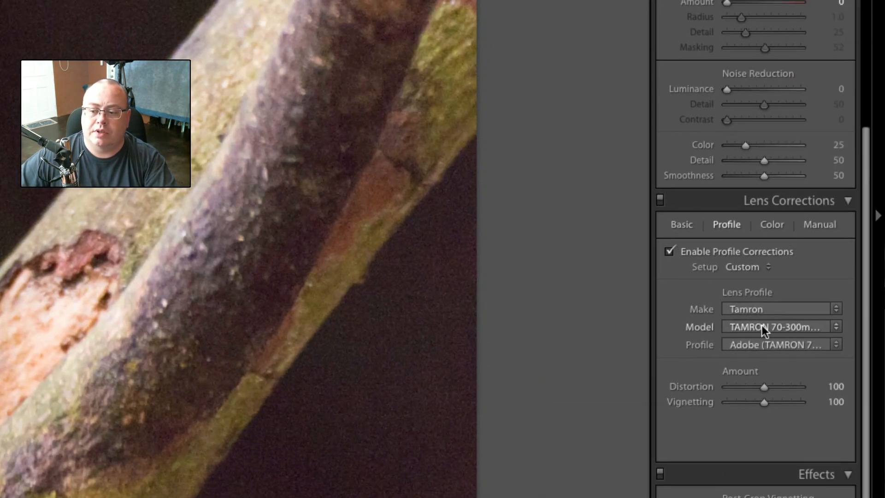
{"action": "left_click", "coordinate": [772, 227]}
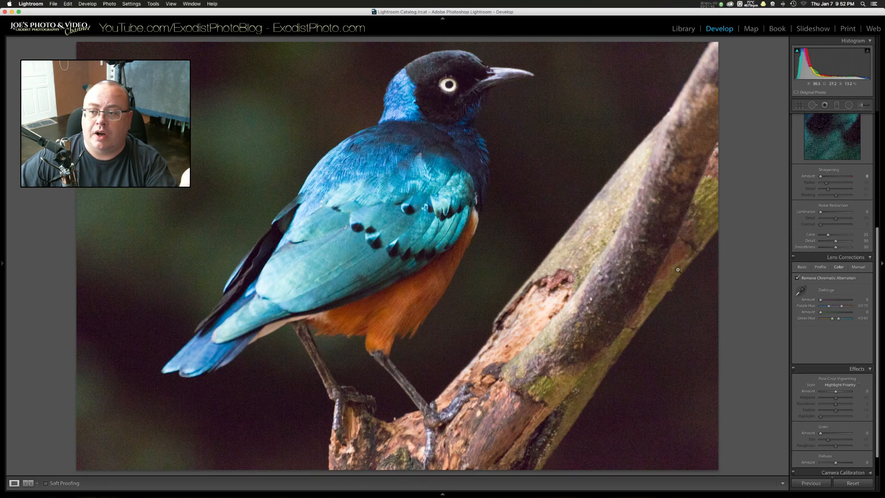
Step: Reset the photo's Vibrance to its default value
{"action": "scroll", "coordinate": [846, 258], "scroll_direction": "up", "scroll_amount": 8}
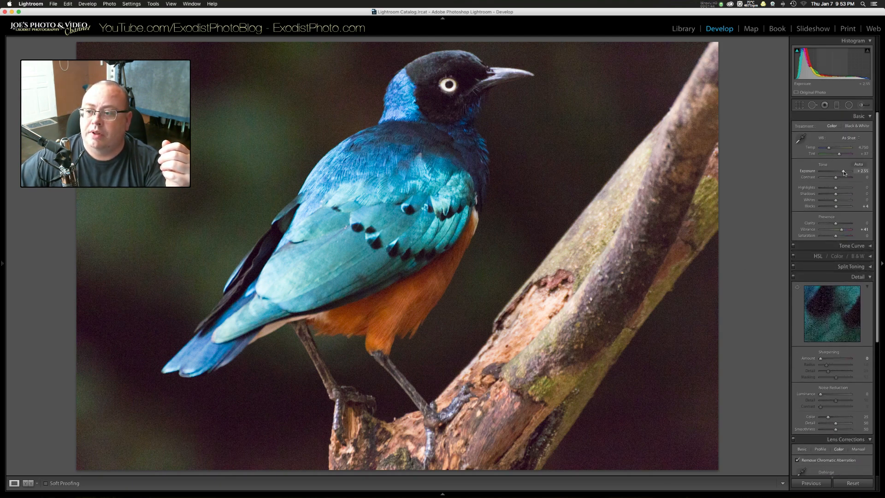
{"action": "double_click", "coordinate": [811, 229]}
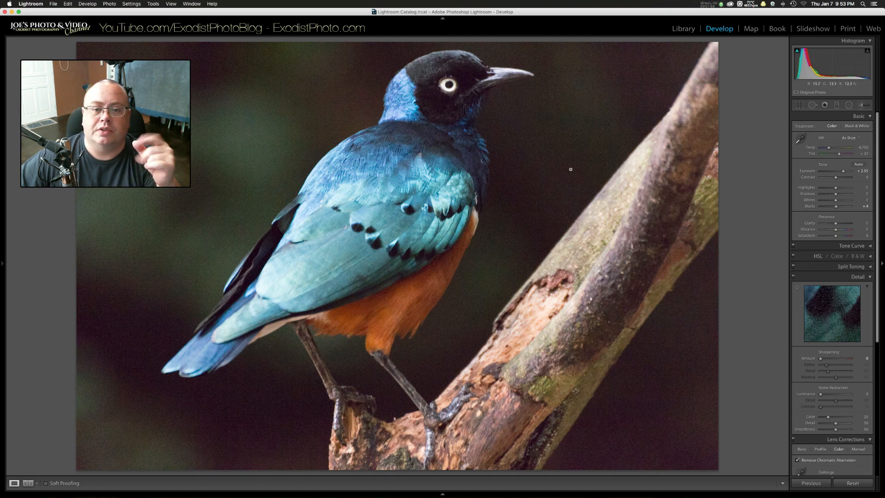
Step: Send the virtual copy of the bird photo to Noiseless CK as a 16-bit sRGB TIFF copy with Lightroom adjustments
{"action": "left_click", "coordinate": [682, 31]}
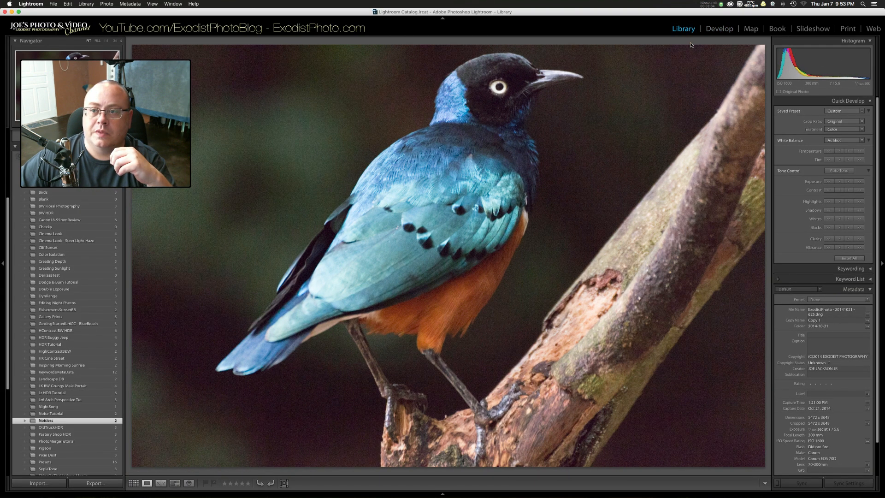
{"action": "double_click", "coordinate": [690, 45]}
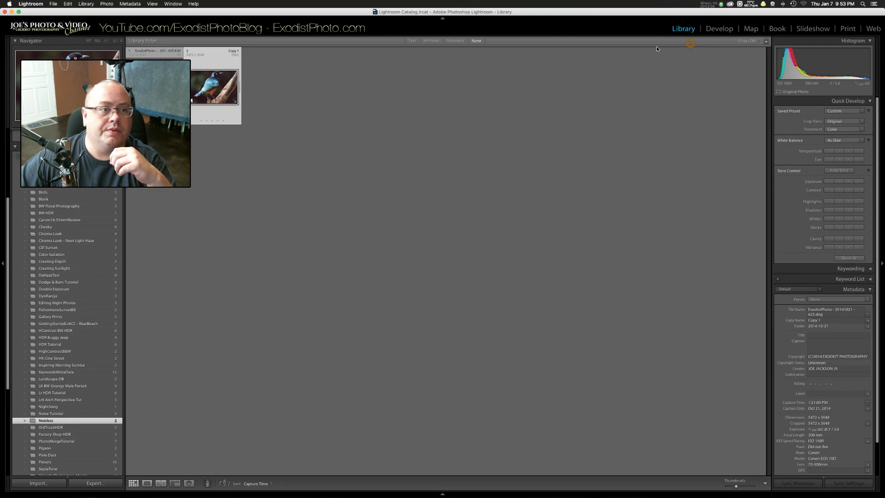
{"action": "right_click", "coordinate": [204, 86]}
{"action": "mouse_move", "coordinate": [251, 140]}
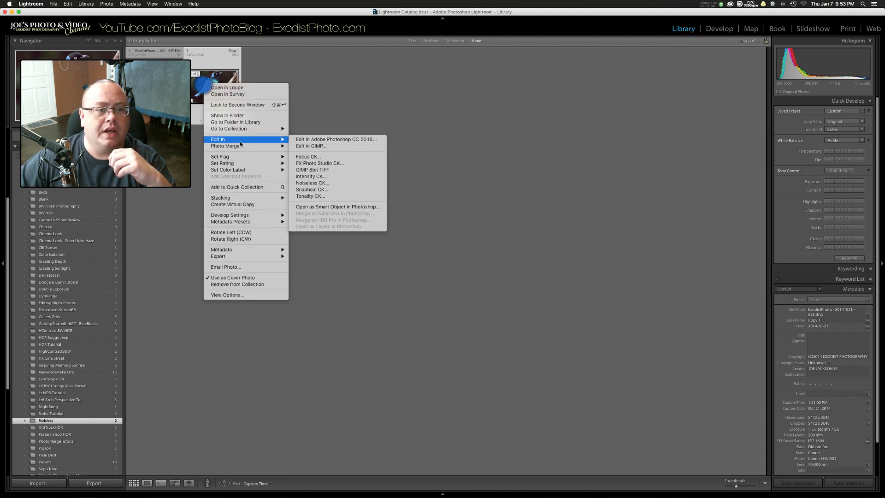
{"action": "left_click", "coordinate": [336, 183]}
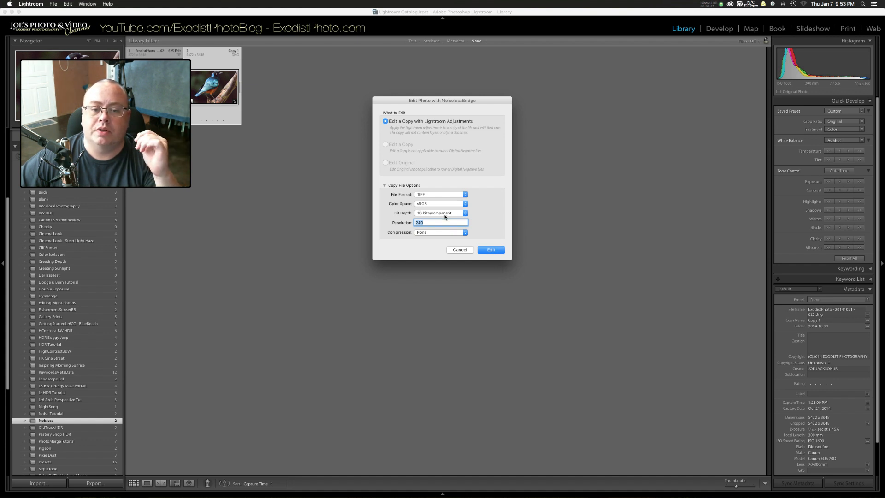
{"action": "left_click", "coordinate": [489, 251]}
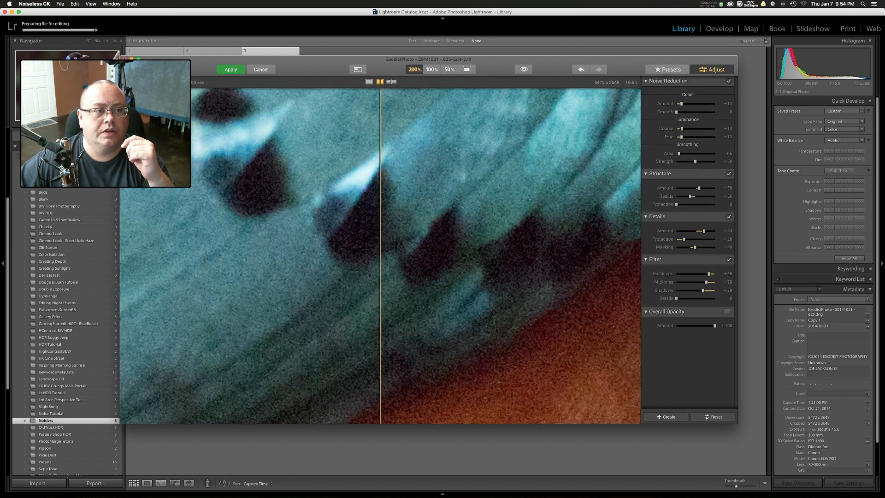
Step: Switch Noiseless CK to full screen and examine the noise on the feathers and head at 200%, ending at 50% zoom
{"action": "left_click", "coordinate": [137, 58]}
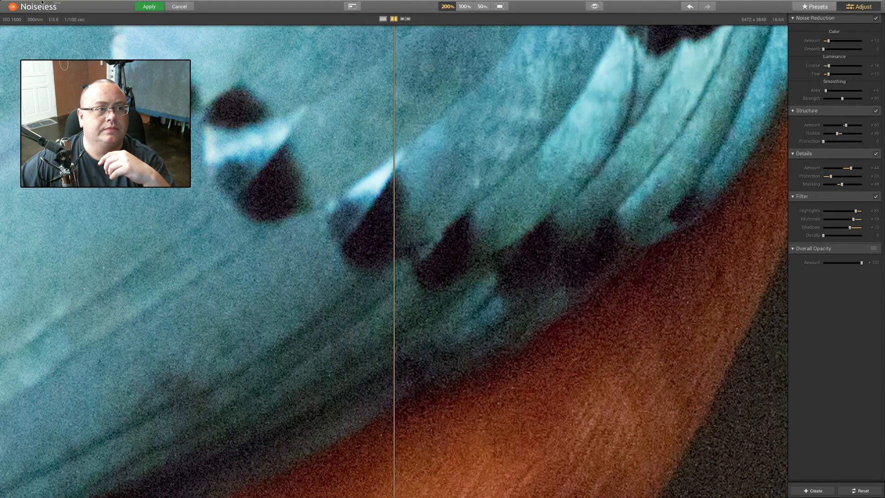
{"action": "mouse_move", "coordinate": [44, 3]}
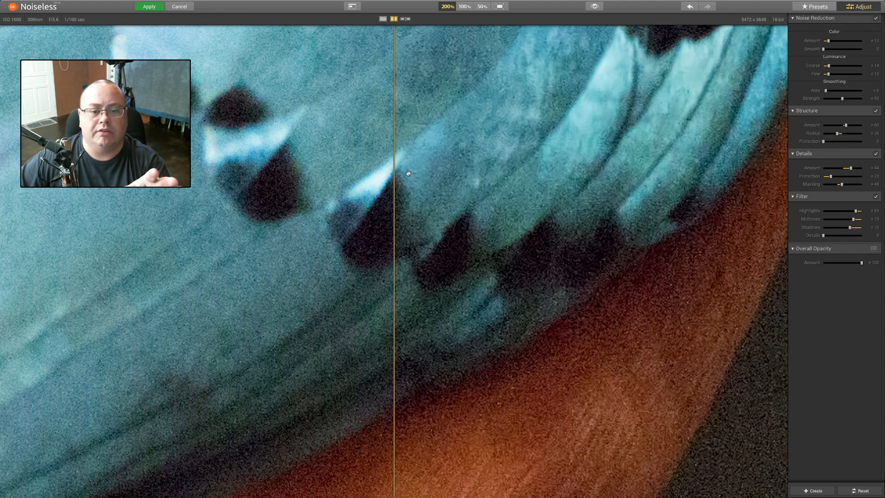
{"action": "left_click_drag", "start_coordinate": [408, 164], "coordinate": [410, 496]}
{"action": "left_click_drag", "start_coordinate": [438, 73], "coordinate": [462, 430]}
{"action": "left_click_drag", "start_coordinate": [499, 113], "coordinate": [480, 377]}
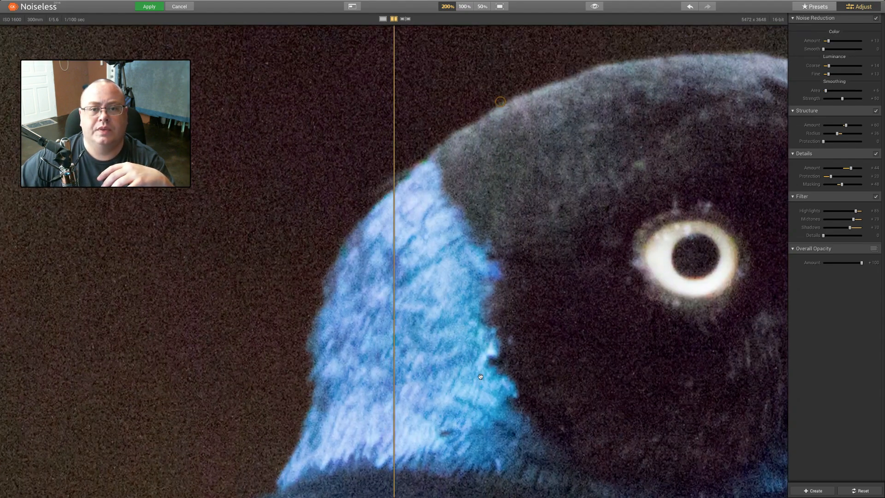
{"action": "left_click", "coordinate": [463, 6]}
{"action": "left_click", "coordinate": [482, 7]}
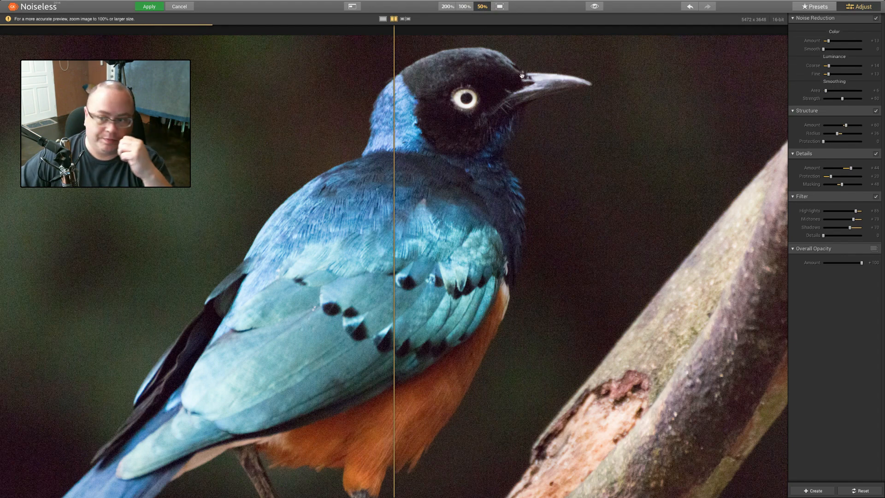
Step: Apply the Strongest preset and compare the noise reduction at 200% and 50% zoom
{"action": "left_click", "coordinate": [823, 7]}
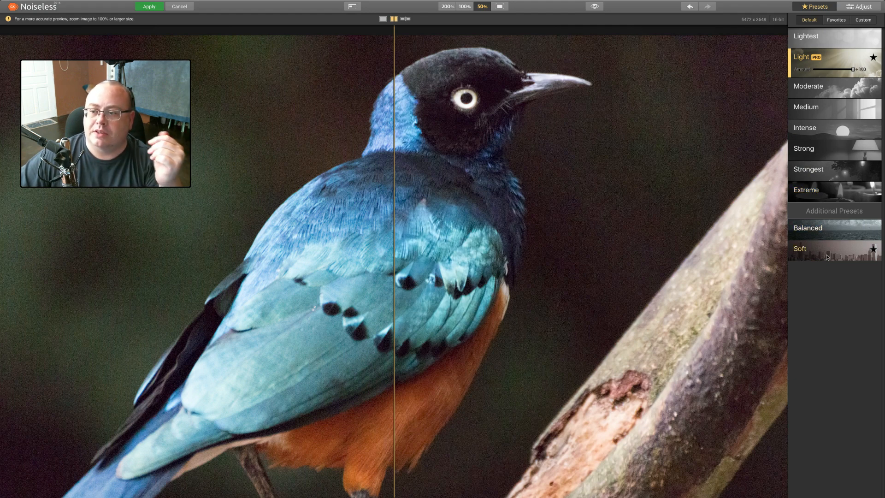
{"action": "left_click", "coordinate": [834, 169]}
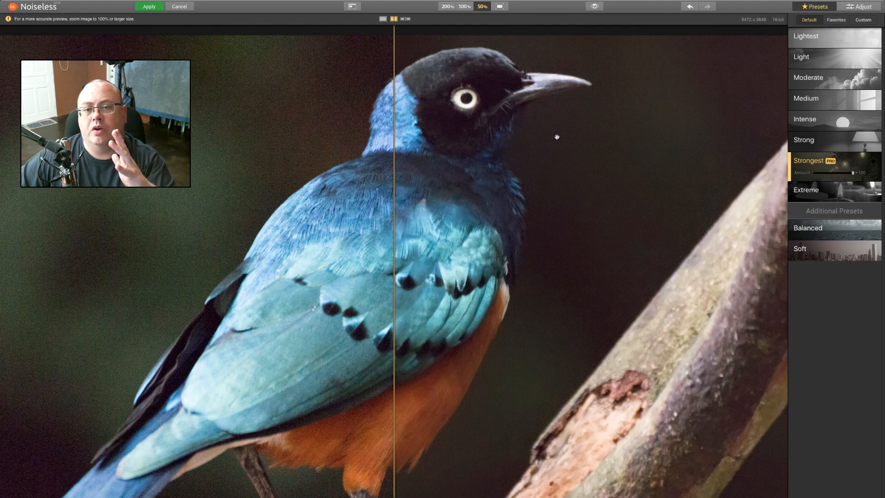
{"action": "left_click_drag", "start_coordinate": [446, 173], "coordinate": [460, 211]}
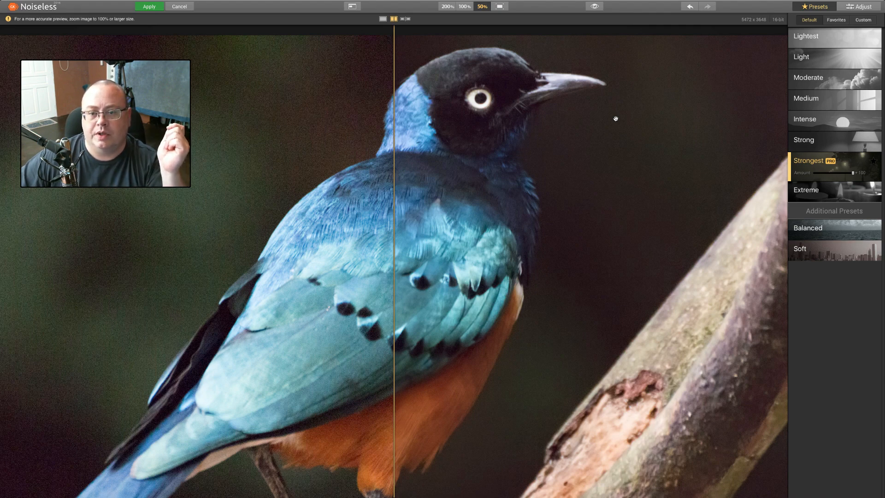
{"action": "left_click", "coordinate": [447, 6]}
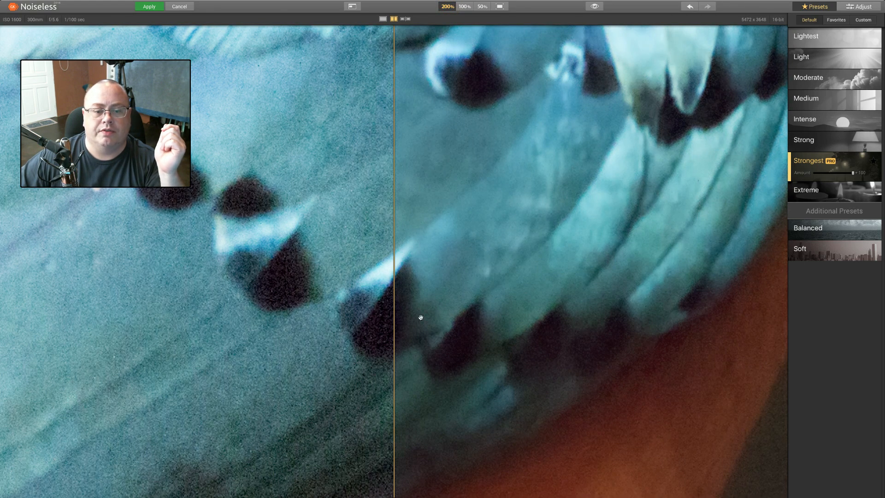
{"action": "left_click", "coordinate": [482, 7]}
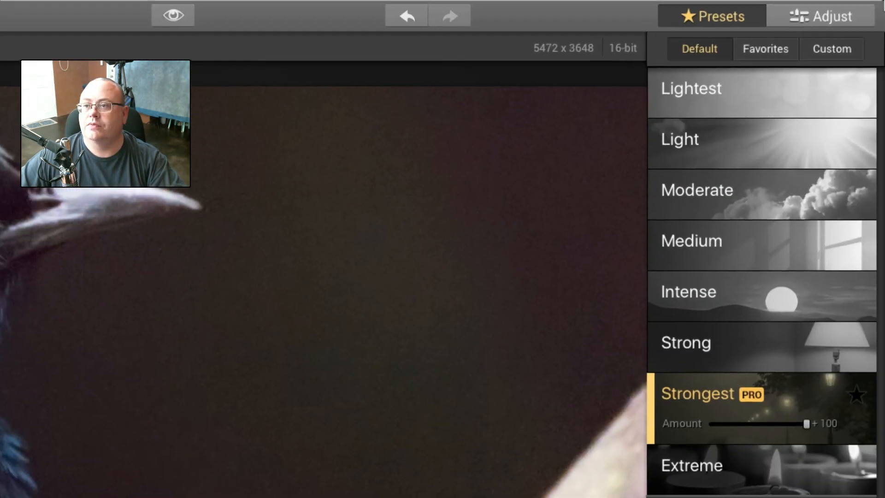
Step: Set the Structure Amount to about 62 and the Details Amount to about 30
{"action": "left_click", "coordinate": [812, 14]}
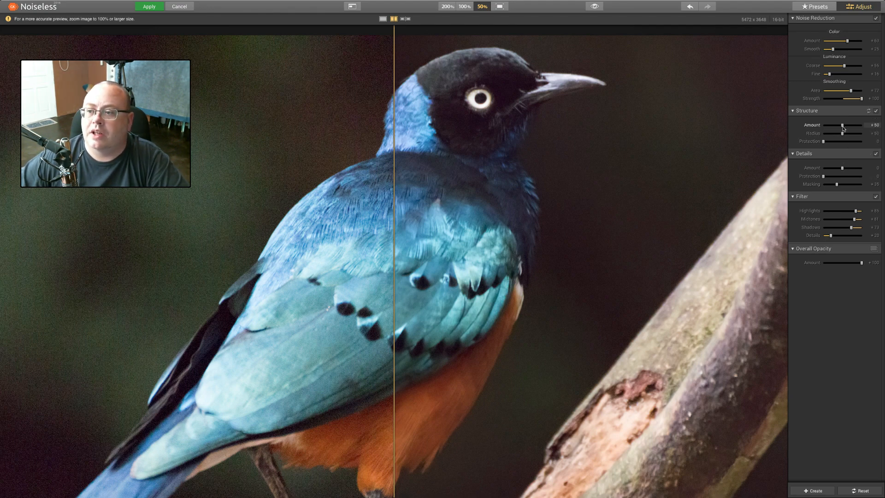
{"action": "left_click_drag", "start_coordinate": [843, 127], "coordinate": [845, 128]}
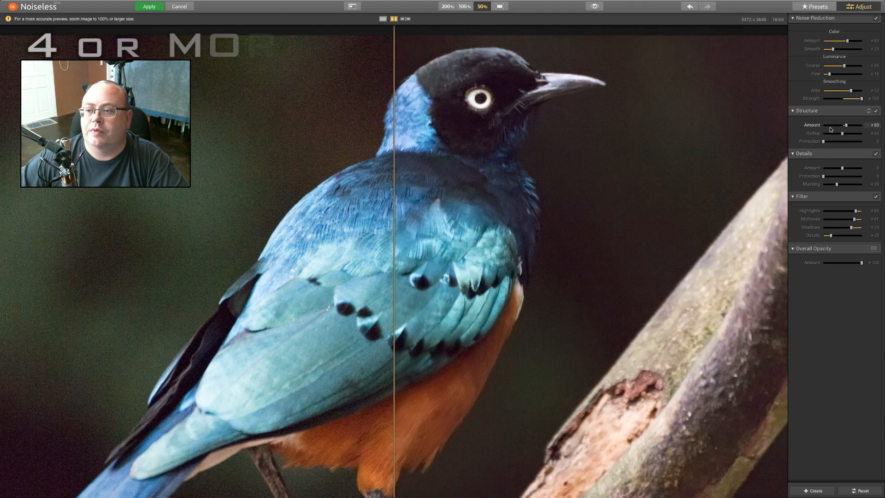
{"action": "double_click", "coordinate": [814, 125]}
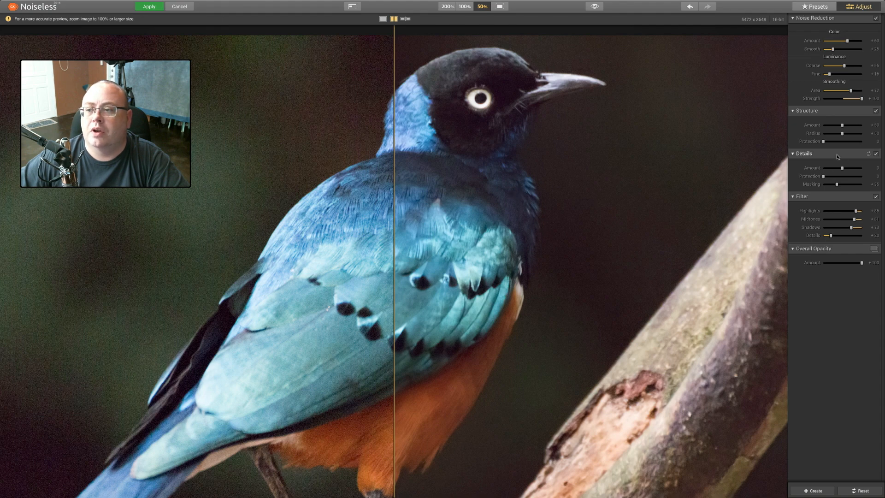
{"action": "left_click_drag", "start_coordinate": [843, 127], "coordinate": [847, 128]}
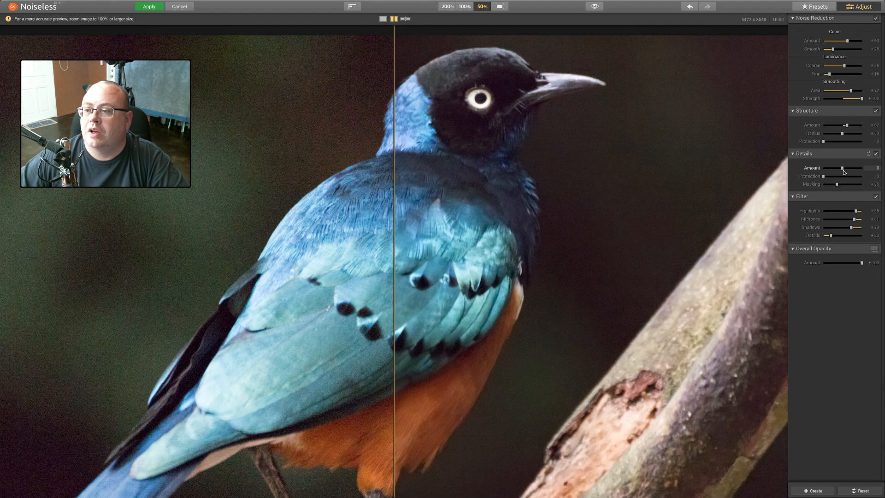
{"action": "left_click_drag", "start_coordinate": [843, 170], "coordinate": [848, 169]}
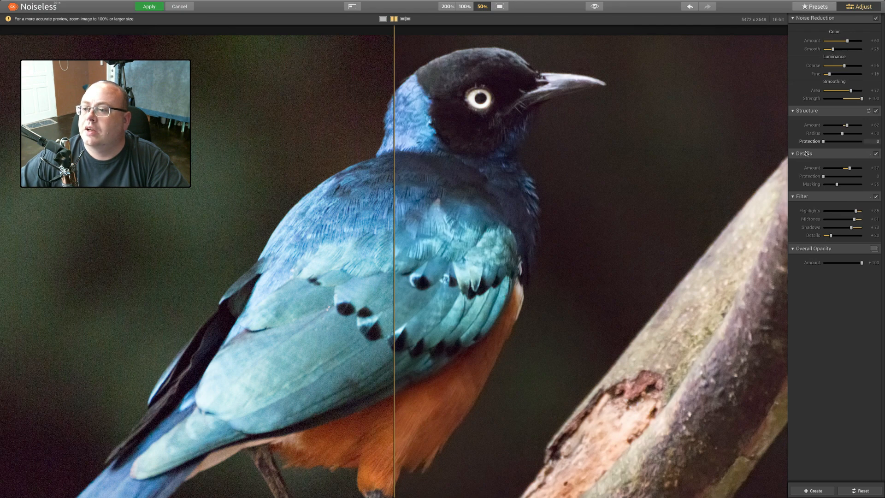
{"action": "left_click_drag", "start_coordinate": [850, 169], "coordinate": [849, 169]}
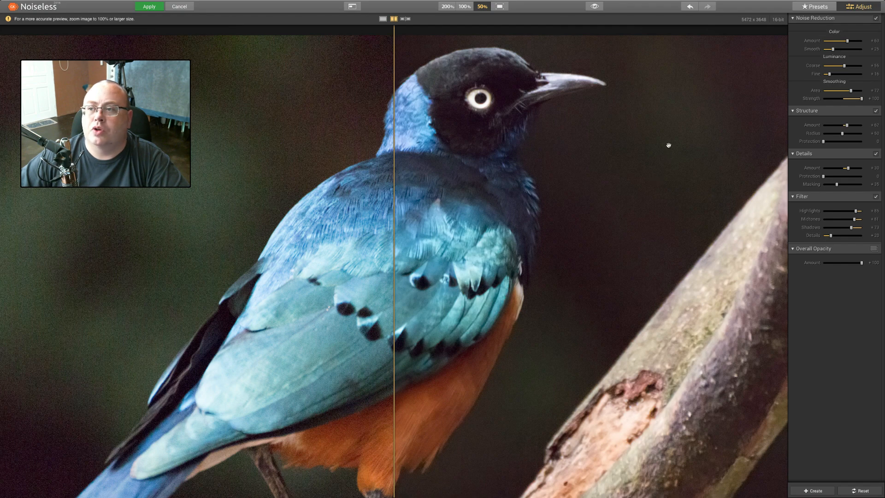
Step: Set the Luminance noise reduction to about 57 for Coarse and 50 for Fine
{"action": "left_click_drag", "start_coordinate": [845, 69], "coordinate": [850, 69]}
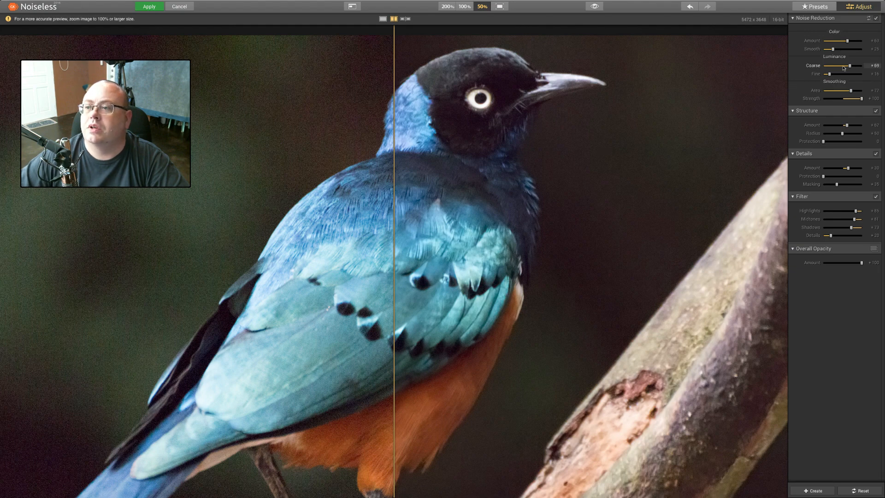
{"action": "left_click_drag", "start_coordinate": [830, 75], "coordinate": [842, 76]}
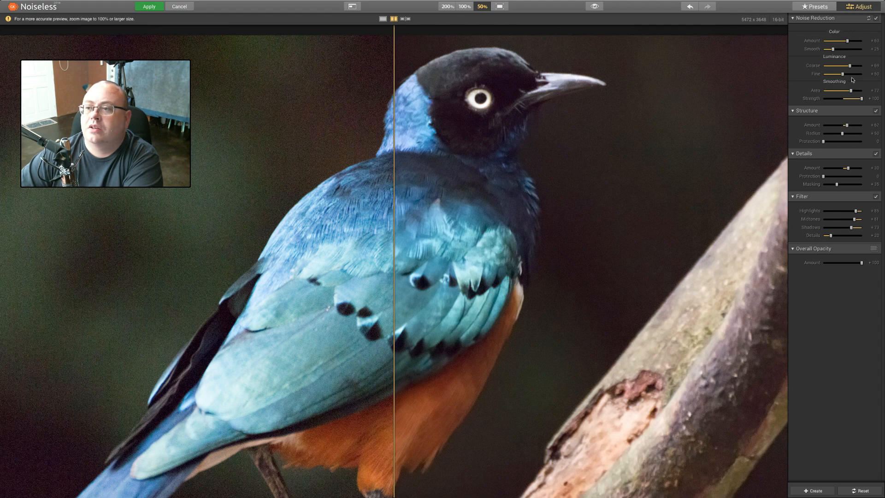
{"action": "left_click_drag", "start_coordinate": [849, 67], "coordinate": [845, 67]}
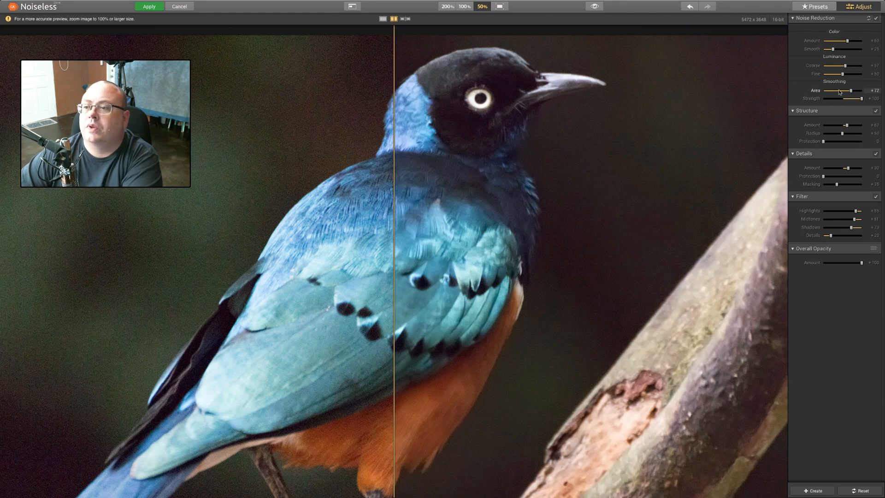
Step: Set the Smoothing Area to 16, trying 83 first
{"action": "left_click_drag", "start_coordinate": [850, 92], "coordinate": [855, 91]}
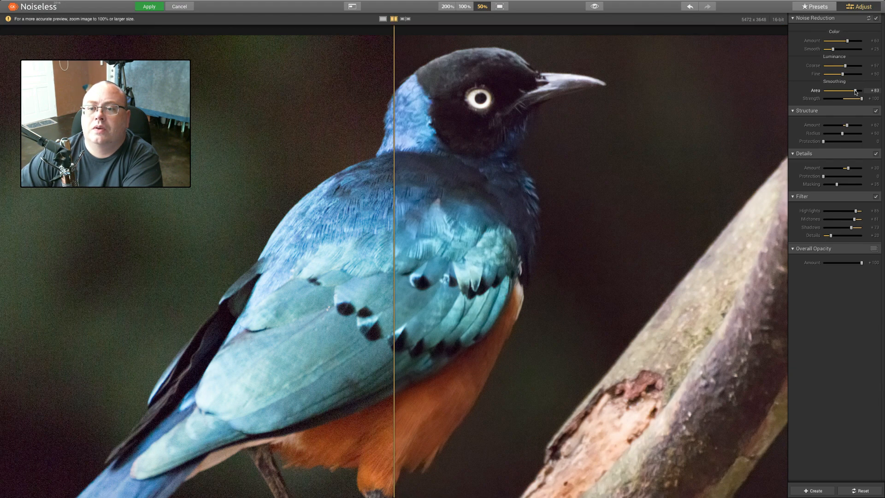
{"action": "left_click_drag", "start_coordinate": [855, 91], "coordinate": [829, 92]}
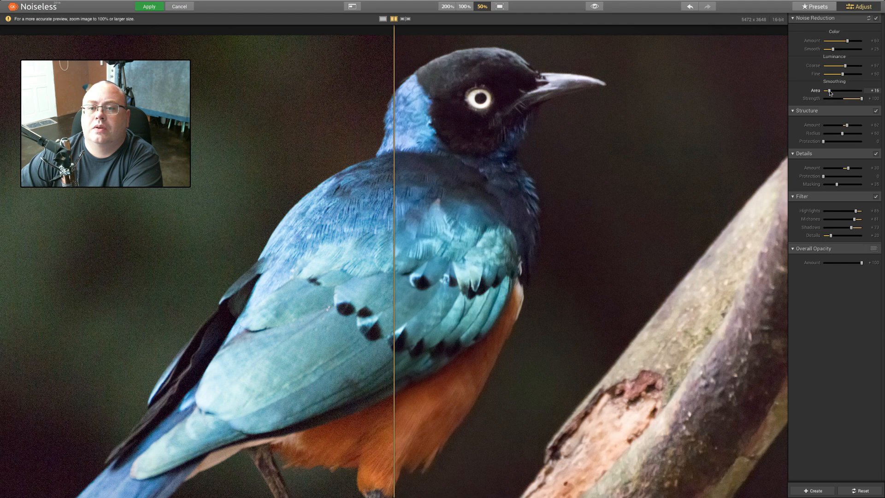
Step: Raise the Smoothing Area to 40 and the Structure Amount to about 67
{"action": "left_click_drag", "start_coordinate": [838, 93], "coordinate": [839, 93]}
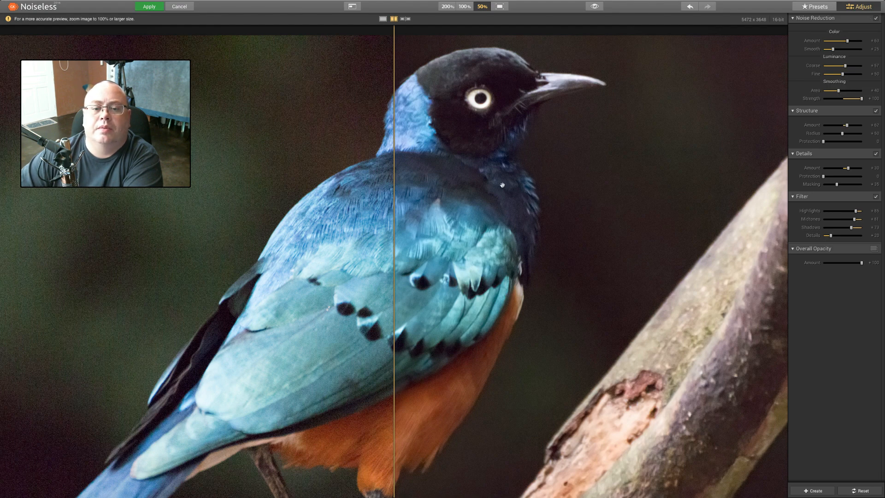
{"action": "left_click", "coordinate": [843, 134]}
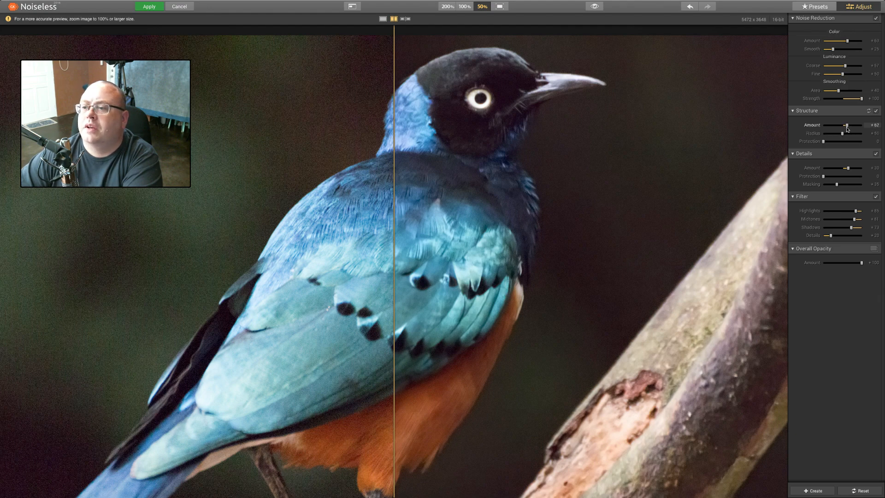
{"action": "left_click_drag", "start_coordinate": [846, 129], "coordinate": [849, 127]}
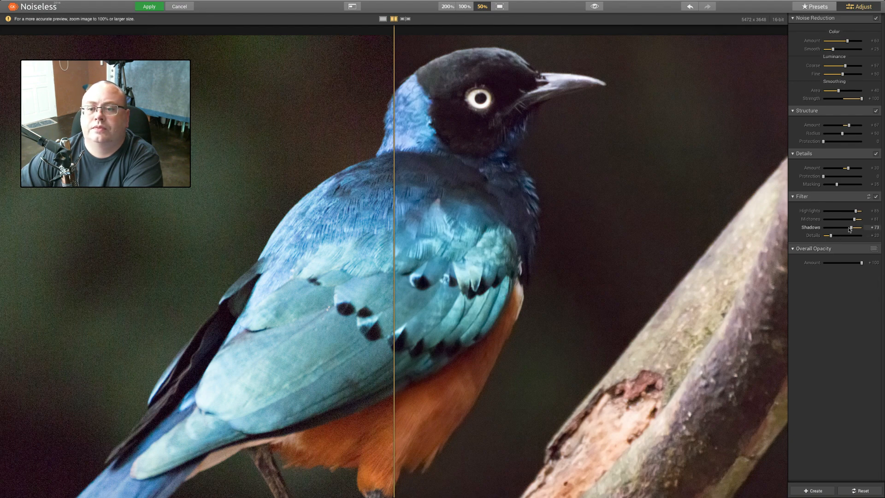
Step: Set the Filter's Highlights to about 69 and its Shadows to about 86, trying lower Shadows values first
{"action": "left_click_drag", "start_coordinate": [850, 228], "coordinate": [847, 229]}
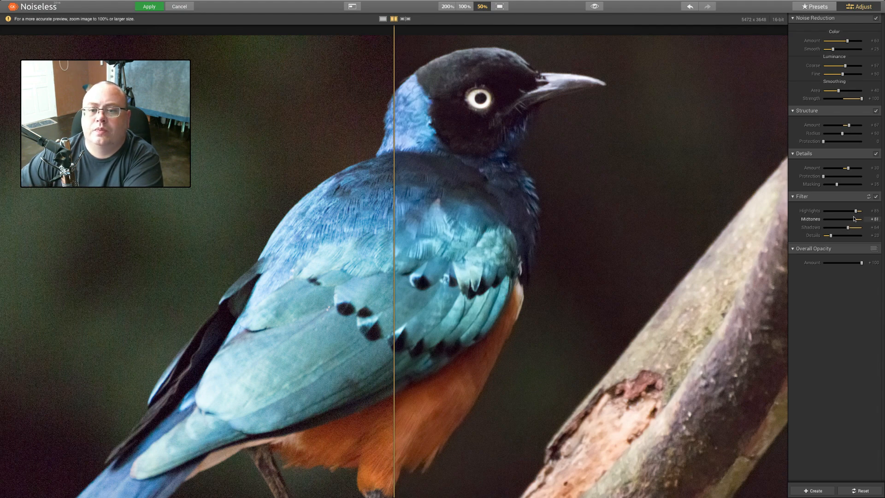
{"action": "left_click_drag", "start_coordinate": [856, 211], "coordinate": [851, 211]}
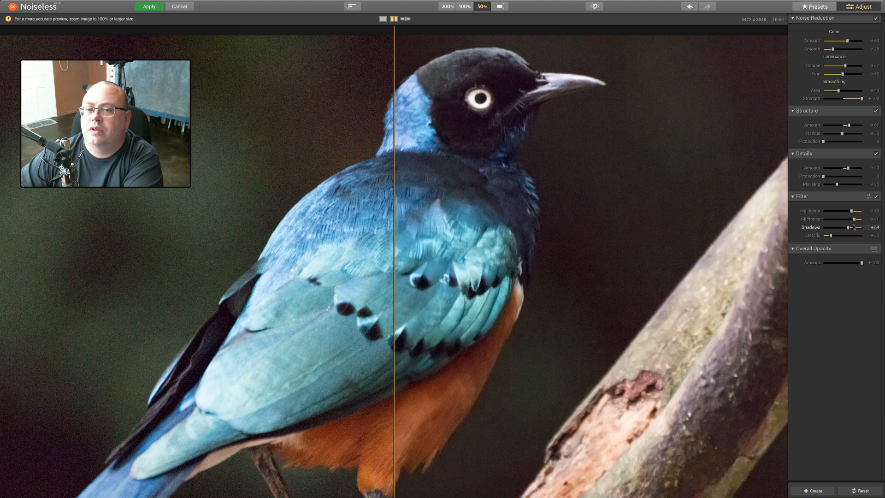
{"action": "left_click_drag", "start_coordinate": [856, 213], "coordinate": [854, 212]}
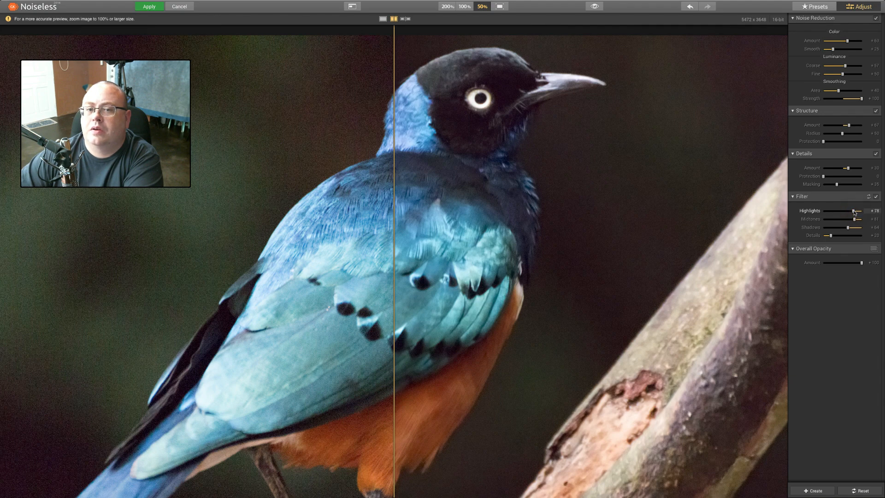
{"action": "left_click_drag", "start_coordinate": [853, 211], "coordinate": [852, 213]}
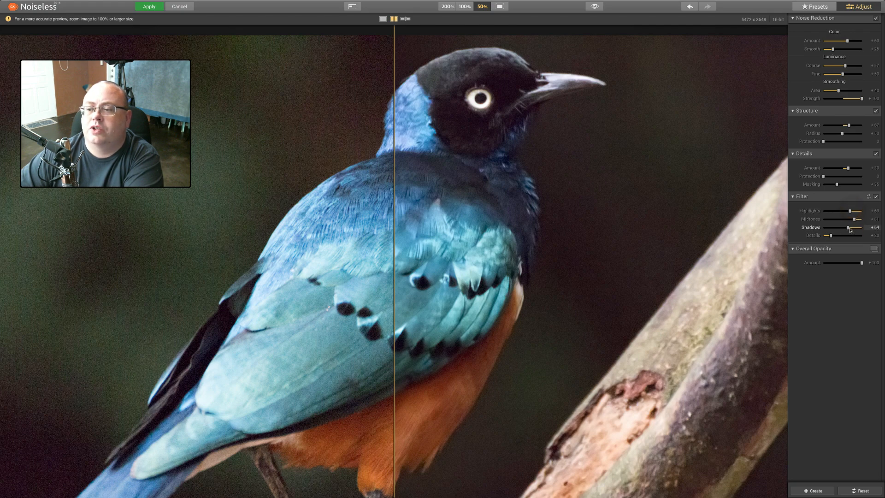
{"action": "left_click_drag", "start_coordinate": [849, 228], "coordinate": [854, 228]}
{"action": "left_click_drag", "start_coordinate": [854, 228], "coordinate": [859, 228]}
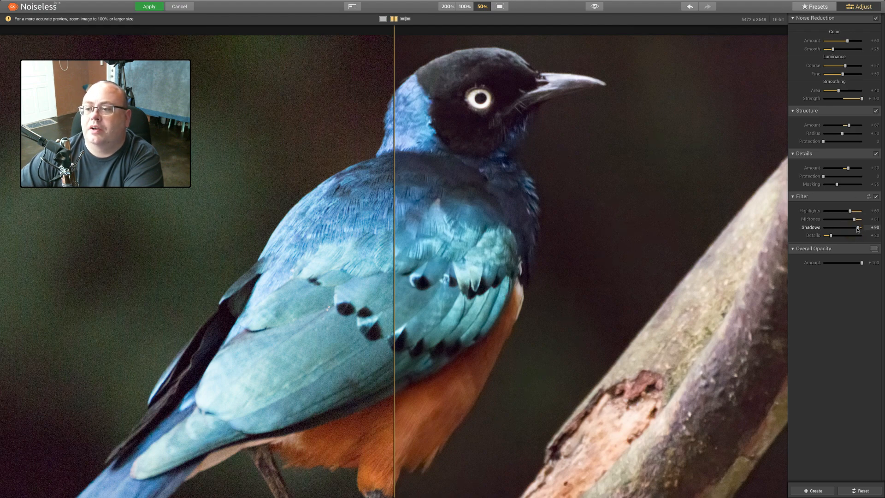
{"action": "left_click_drag", "start_coordinate": [857, 228], "coordinate": [856, 228]}
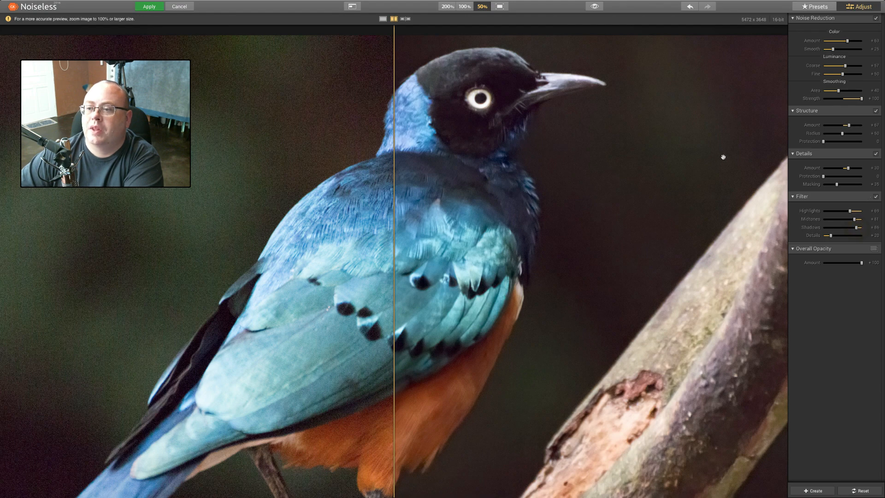
Step: Inspect the back feathers at 200% zoom and lower the Coarse Luminance noise reduction to about 21
{"action": "left_click", "coordinate": [442, 7]}
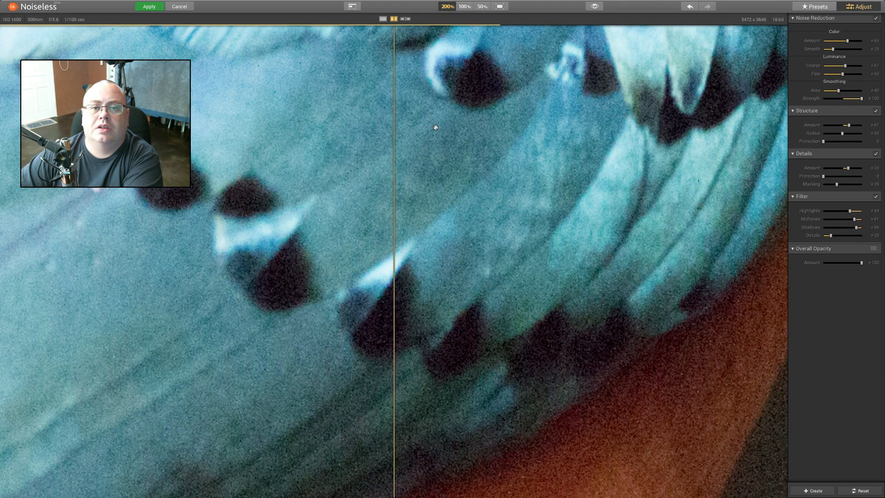
{"action": "left_click_drag", "start_coordinate": [464, 94], "coordinate": [483, 481]}
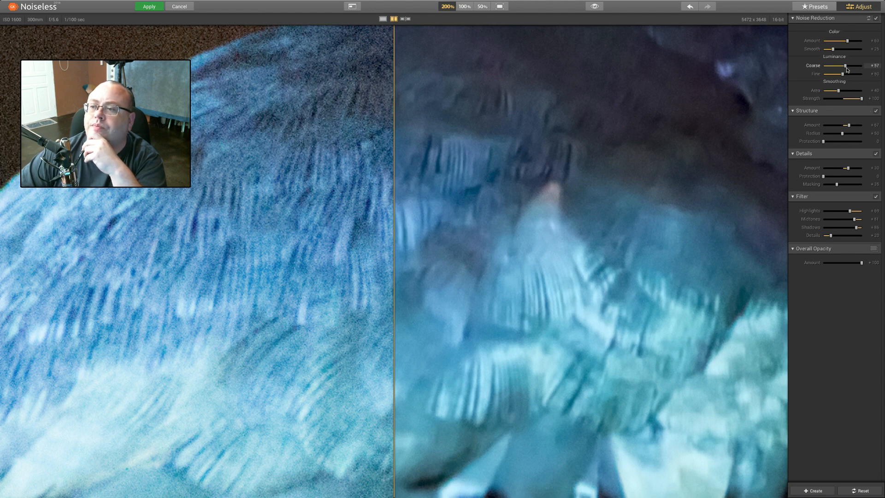
{"action": "left_click_drag", "start_coordinate": [845, 68], "coordinate": [836, 68]}
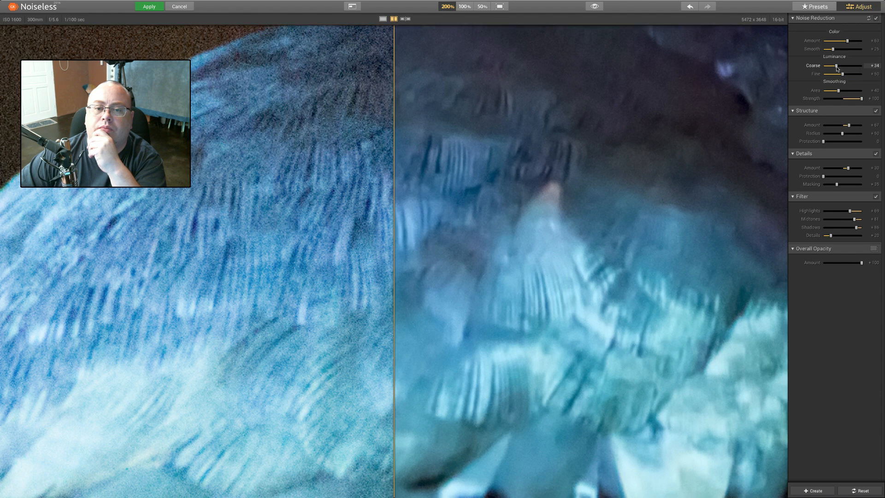
{"action": "left_click_drag", "start_coordinate": [837, 68], "coordinate": [833, 68]}
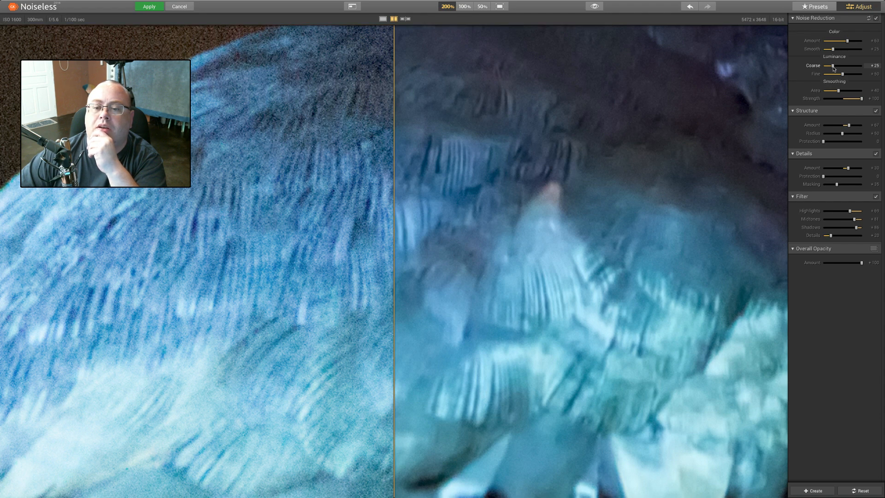
{"action": "left_click_drag", "start_coordinate": [833, 68], "coordinate": [831, 68]}
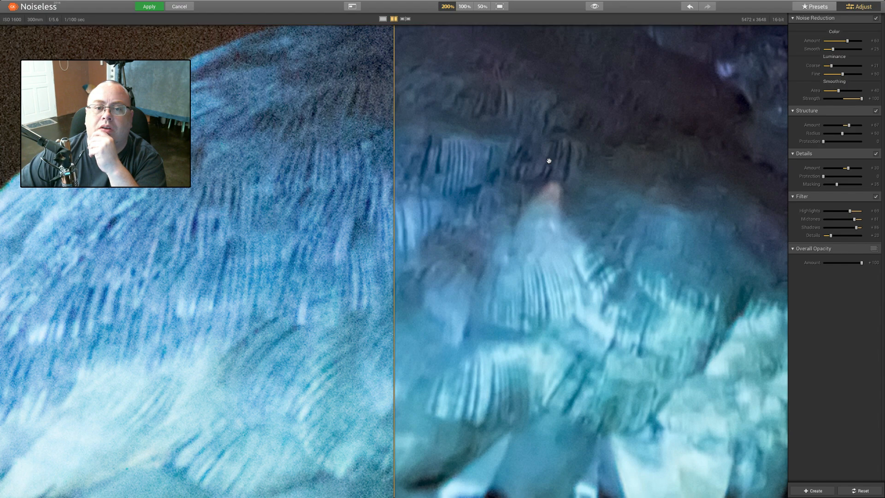
Step: Check the whole bird at 50% zoom, apply the noise reduction, and show the resulting photo enlarged in Lightroom
{"action": "left_click", "coordinate": [480, 8]}
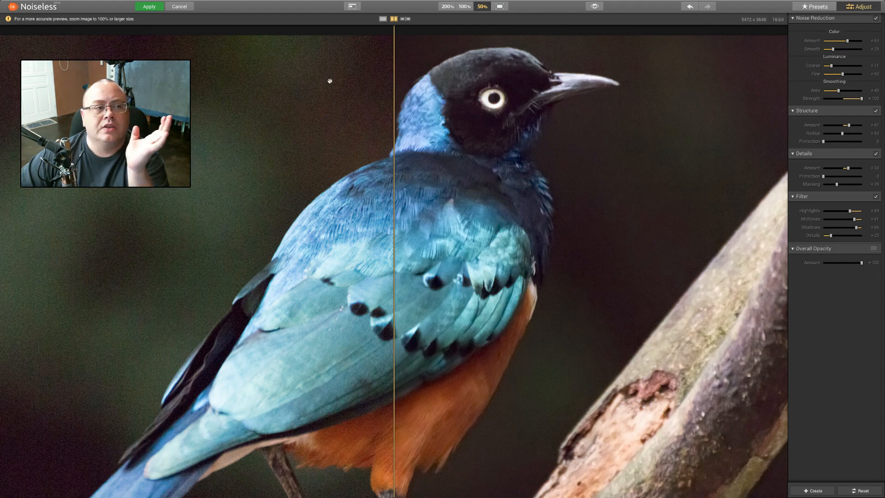
{"action": "left_click", "coordinate": [150, 6]}
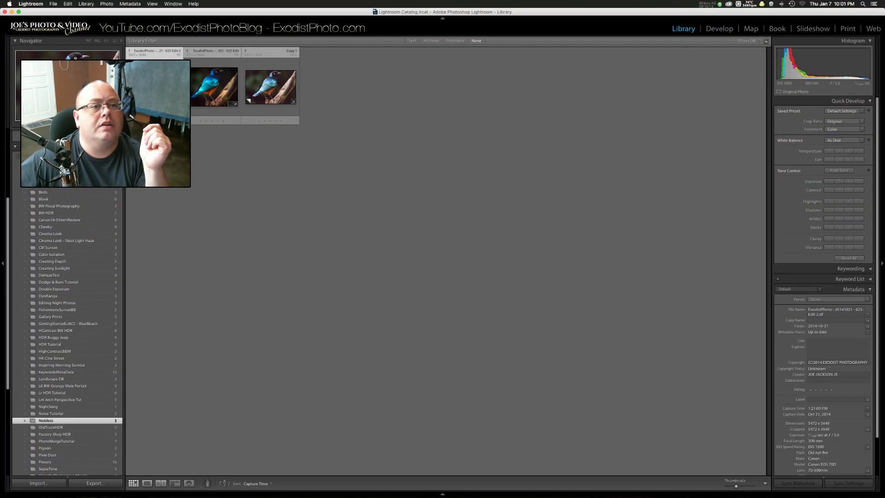
{"action": "key", "text": "e"}
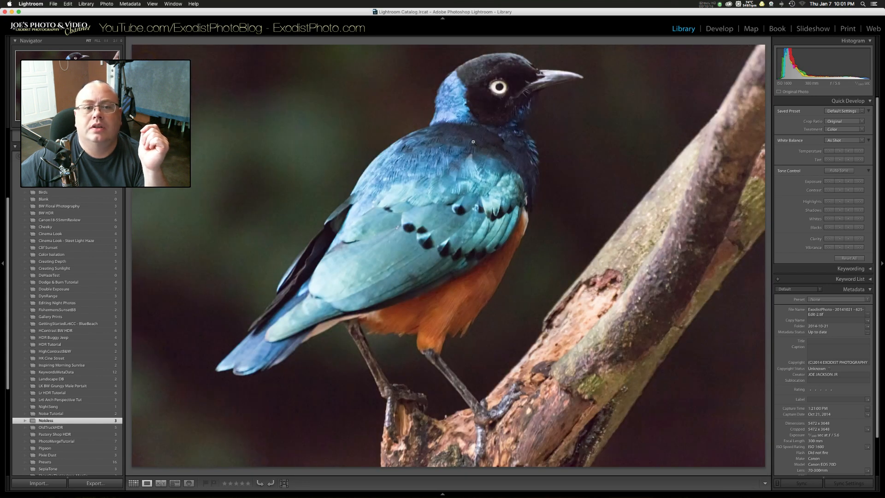
Step: Crop the photo to an 8.5 x 11 aspect ratio at full image height, shifting the frame sideways toward the branch
{"action": "left_click", "coordinate": [719, 29]}
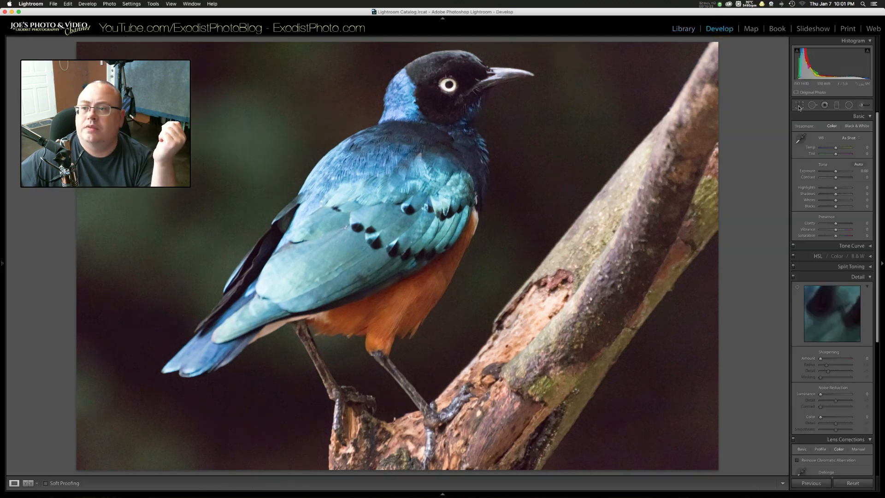
{"action": "left_click", "coordinate": [800, 105]}
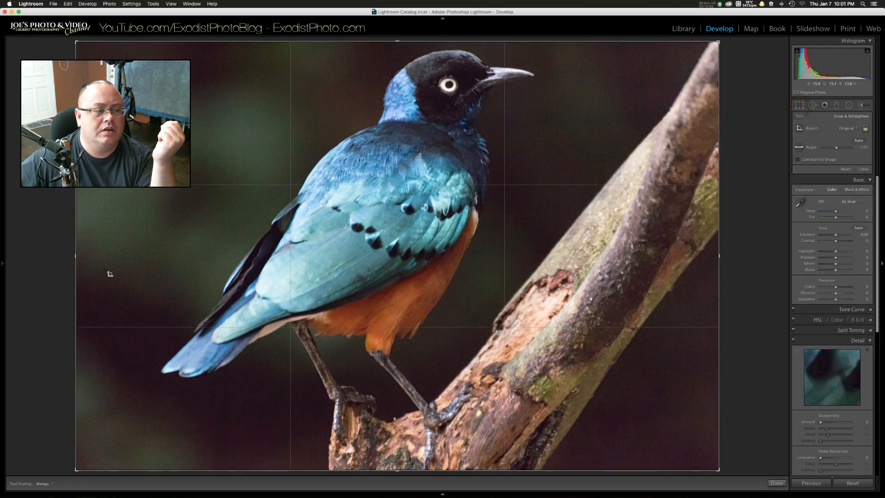
{"action": "left_click_drag", "start_coordinate": [76, 256], "coordinate": [90, 256]}
{"action": "left_click", "coordinate": [850, 128]}
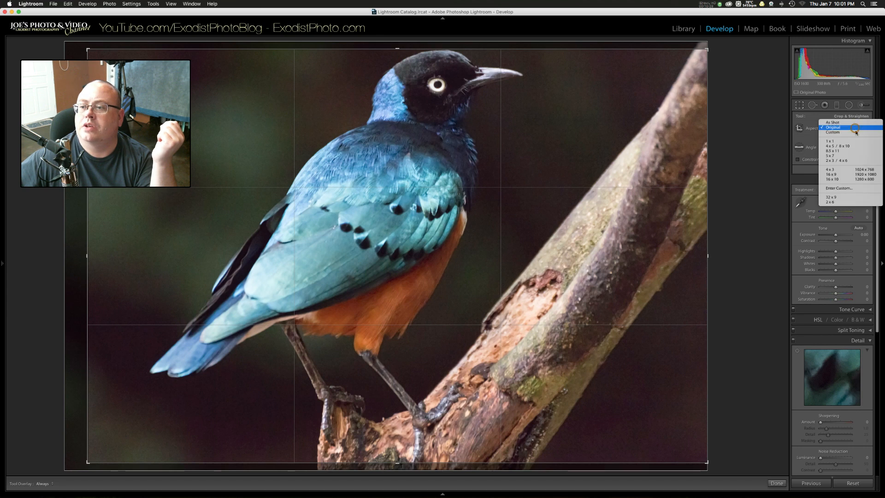
{"action": "left_click", "coordinate": [849, 151]}
{"action": "left_click_drag", "start_coordinate": [396, 48], "coordinate": [397, 42]}
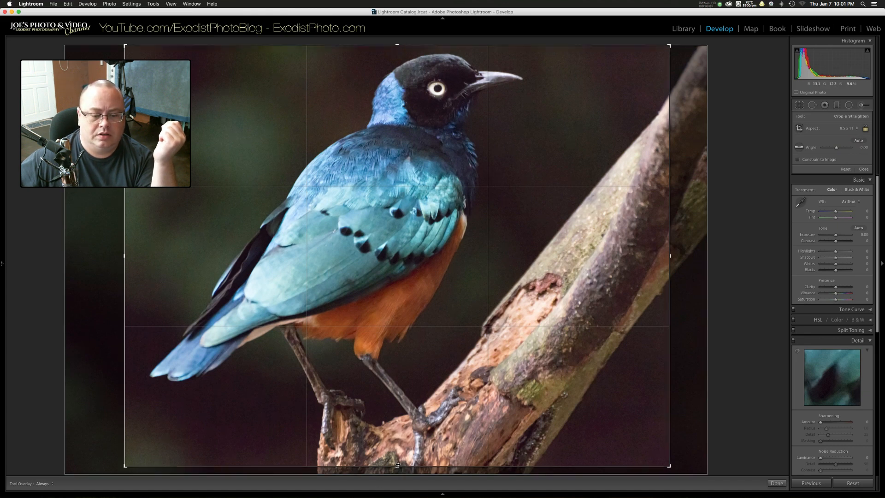
{"action": "left_click_drag", "start_coordinate": [397, 466], "coordinate": [398, 476]}
{"action": "left_click_drag", "start_coordinate": [438, 316], "coordinate": [435, 318]}
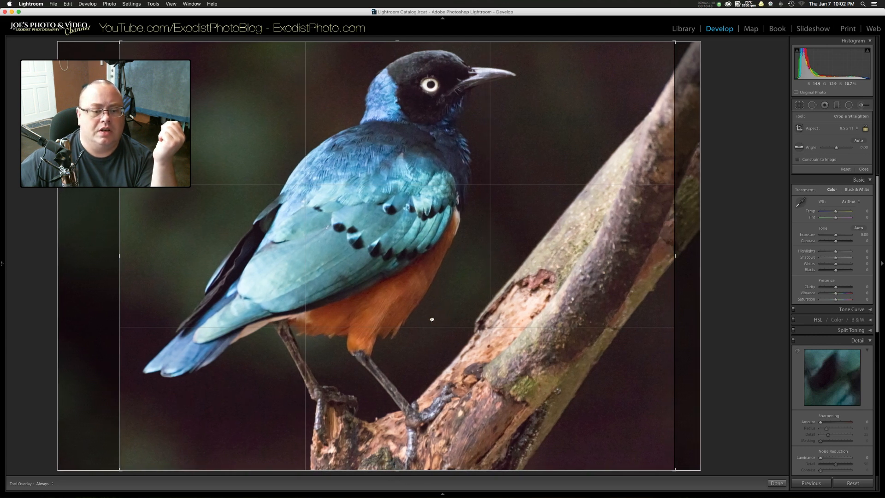
{"action": "left_click_drag", "start_coordinate": [433, 318], "coordinate": [426, 319]}
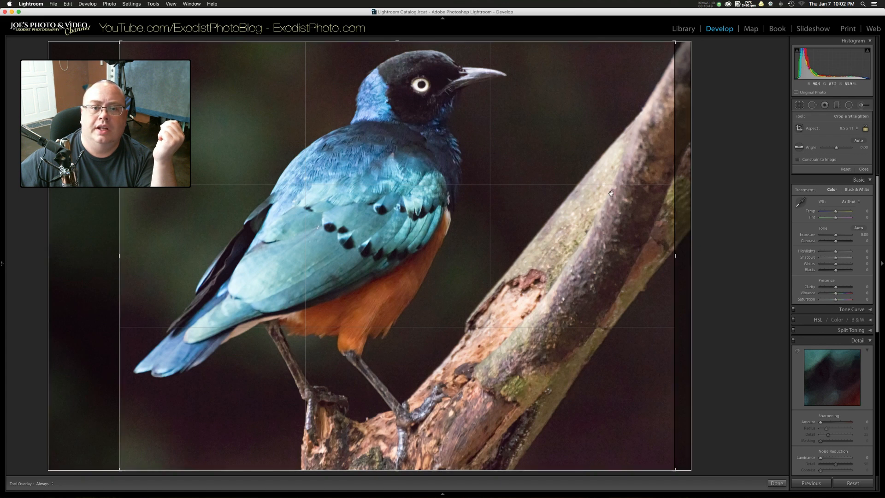
{"action": "left_click", "coordinate": [776, 483]}
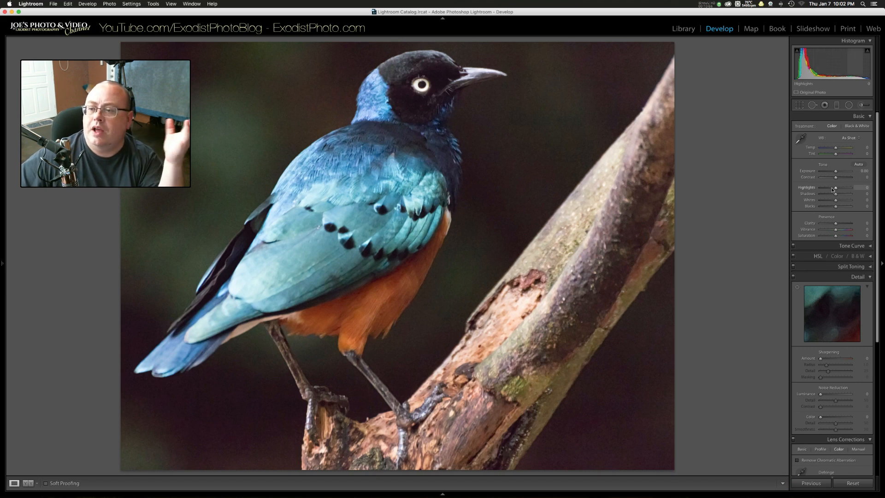
Step: Set Highlights to -29, Shadows to +12, Whites to +34, Blacks to -17, Clarity to -5 and Vibrance to about +43
{"action": "left_click_drag", "start_coordinate": [833, 188], "coordinate": [839, 203]}
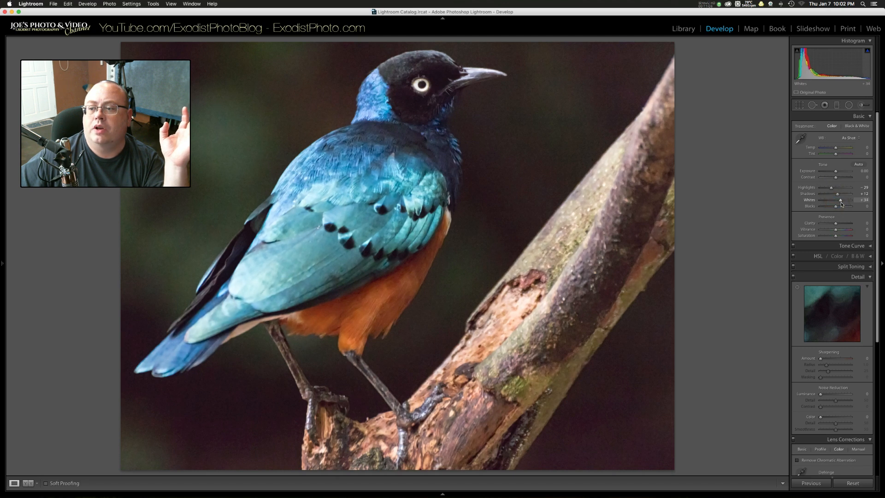
{"action": "left_click_drag", "start_coordinate": [836, 209], "coordinate": [832, 209]}
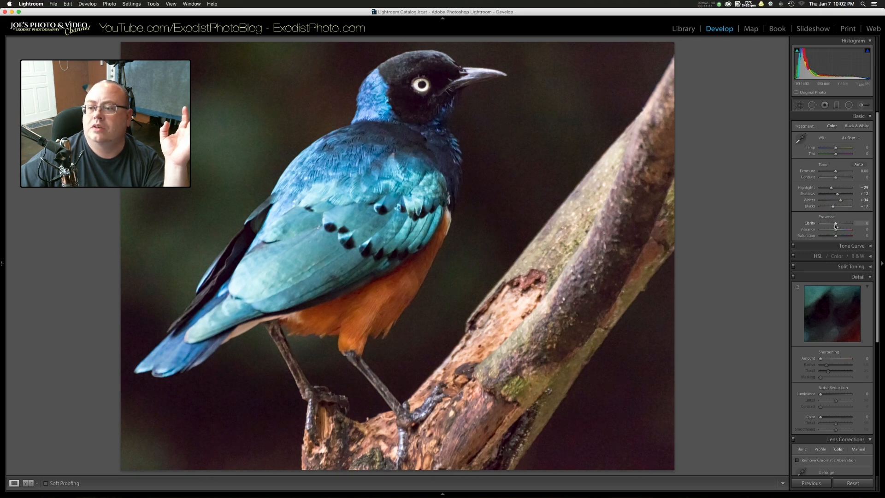
{"action": "left_click_drag", "start_coordinate": [835, 225], "coordinate": [835, 226]}
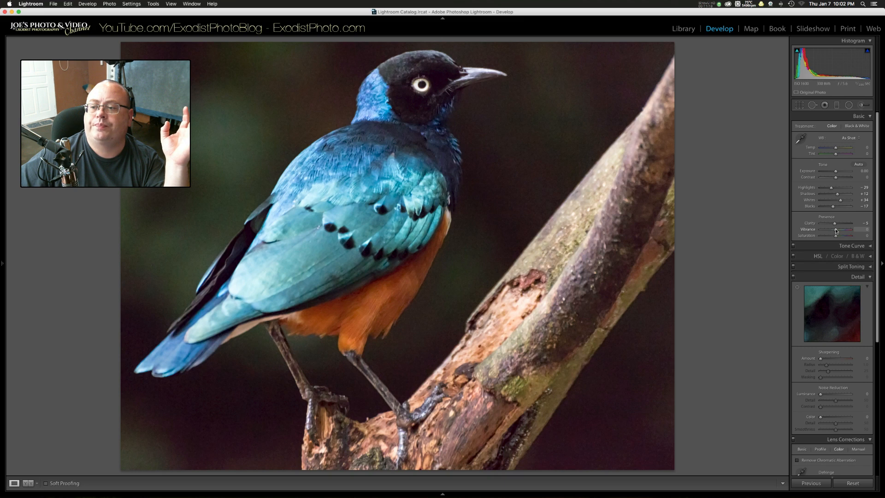
{"action": "left_click_drag", "start_coordinate": [839, 230], "coordinate": [841, 230]}
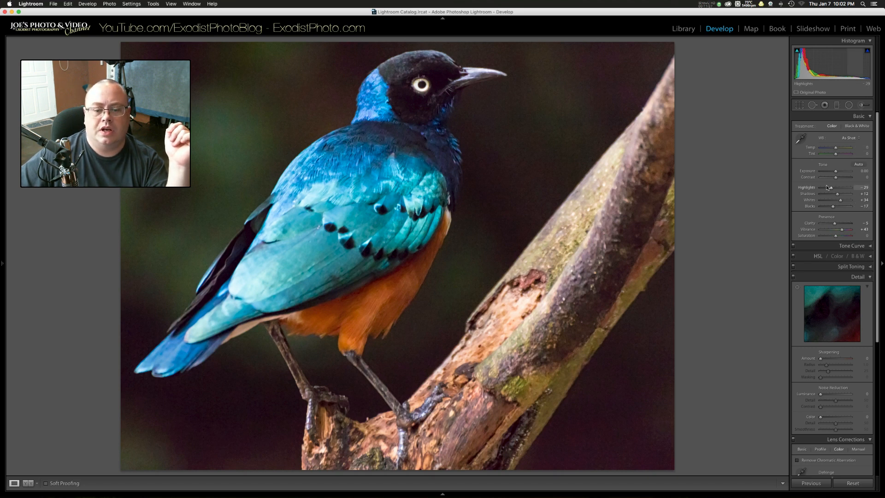
Step: Set the Sharpening Amount to 25 and its Masking to 70, previewing the edge mask
{"action": "scroll", "coordinate": [829, 230], "scroll_direction": "down", "scroll_amount": 5}
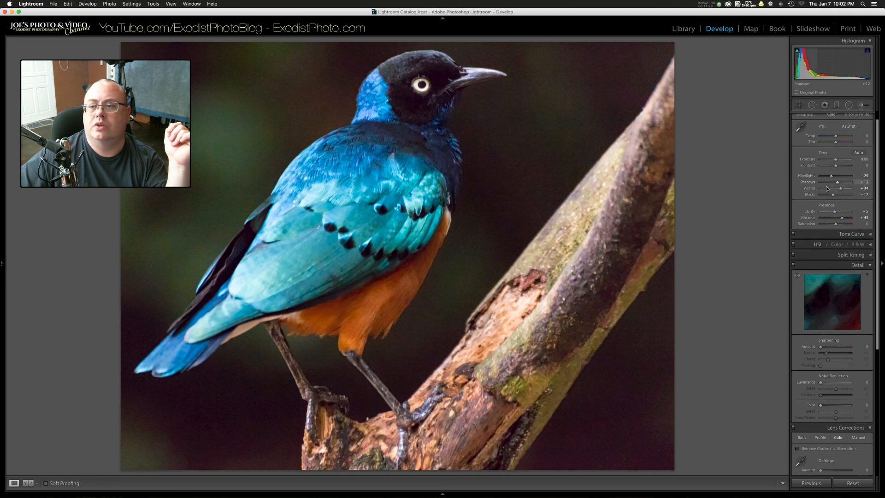
{"action": "scroll", "coordinate": [829, 235], "scroll_direction": "down", "scroll_amount": 2}
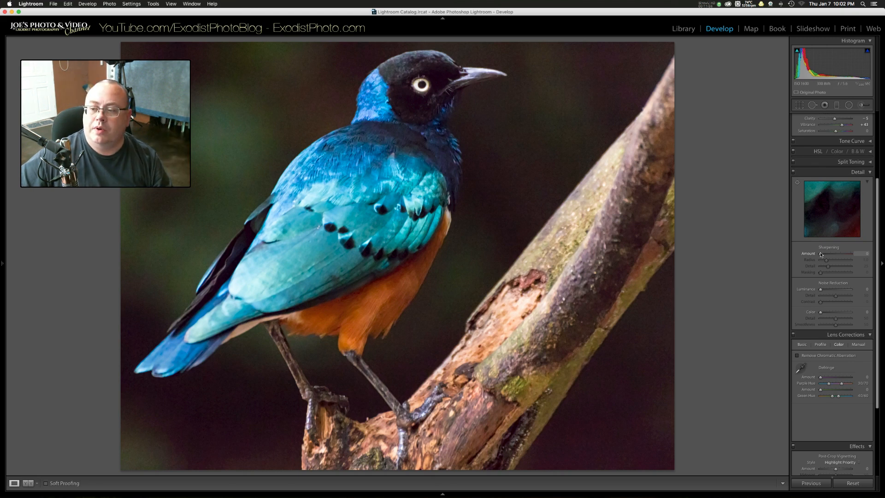
{"action": "left_click_drag", "start_coordinate": [821, 254], "coordinate": [827, 255]}
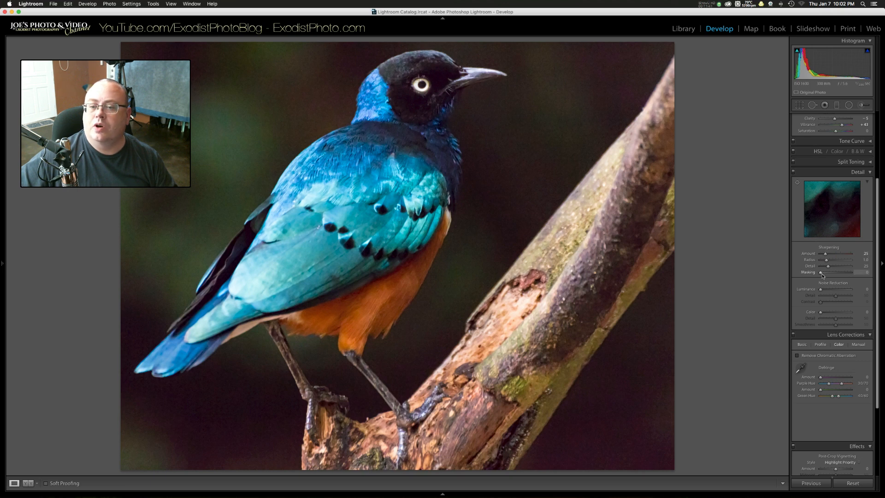
{"action": "left_click_drag", "start_coordinate": [821, 274], "coordinate": [842, 276]}
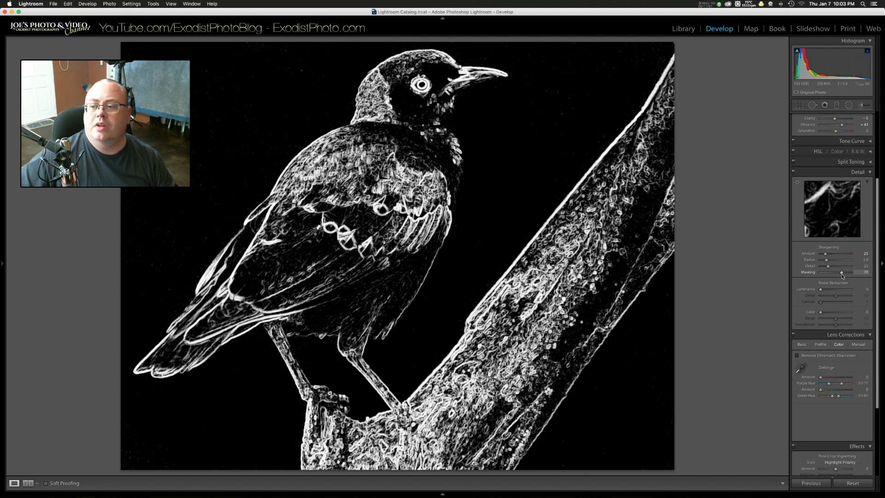
{"action": "left_click_drag", "start_coordinate": [843, 275], "coordinate": [842, 275], "text": "alt"}
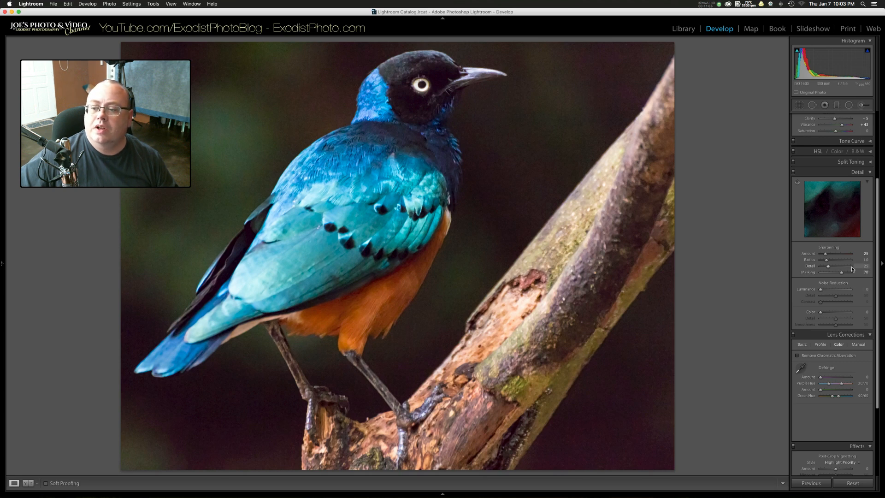
Step: Add a slight dark post-crop vignette with an Amount of -12
{"action": "scroll", "coordinate": [820, 295], "scroll_direction": "down", "scroll_amount": 3}
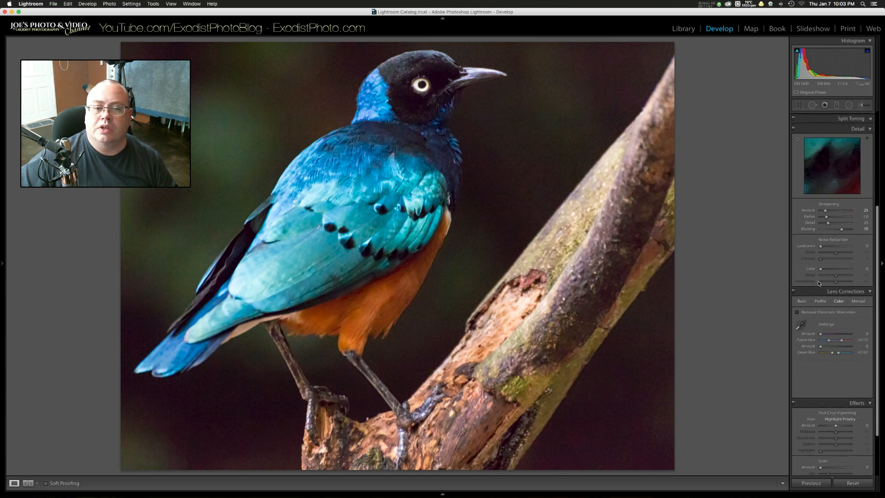
{"action": "scroll", "coordinate": [824, 286], "scroll_direction": "down", "scroll_amount": 4}
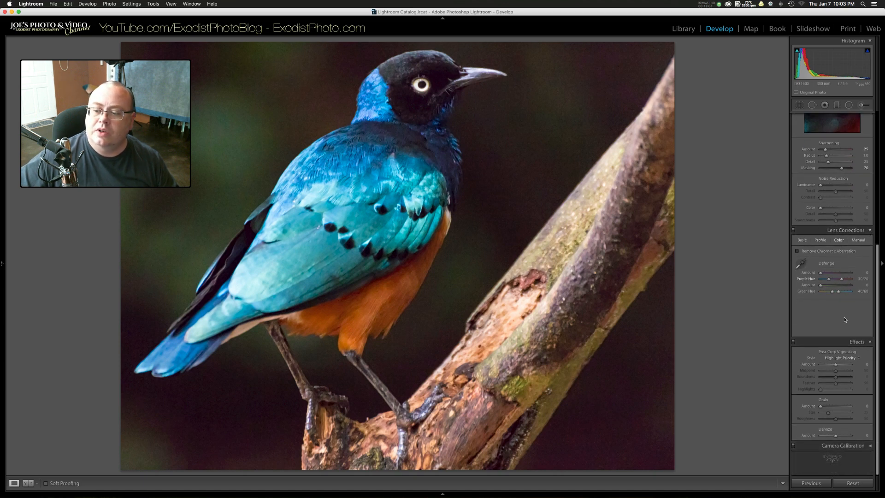
{"action": "left_click_drag", "start_coordinate": [837, 366], "coordinate": [835, 366]}
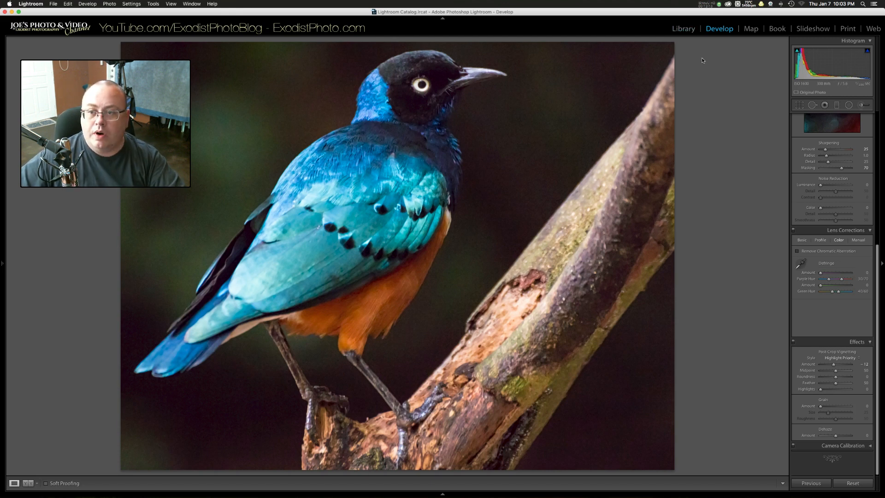
Step: Compare the edited bird photo with its before version
{"action": "key", "text": "backslash"}
{"action": "key", "text": "backslash"}
{"action": "key", "text": "backslash"}
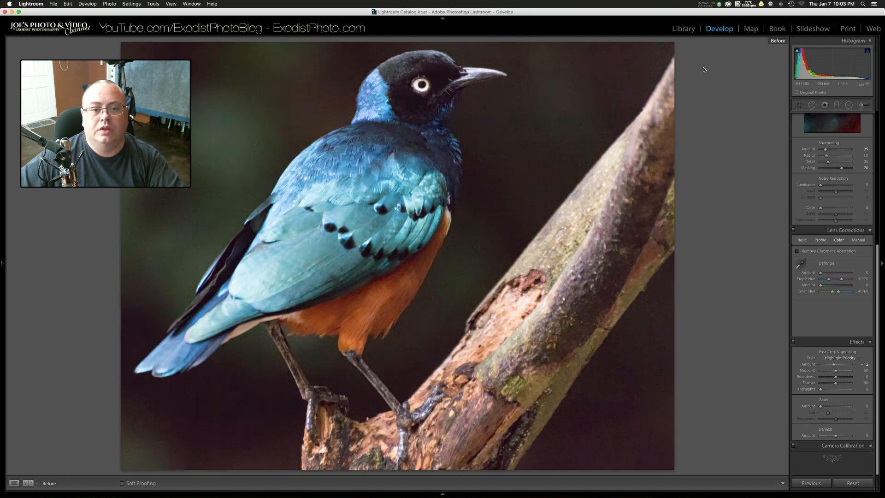
{"action": "key", "text": "backslash"}
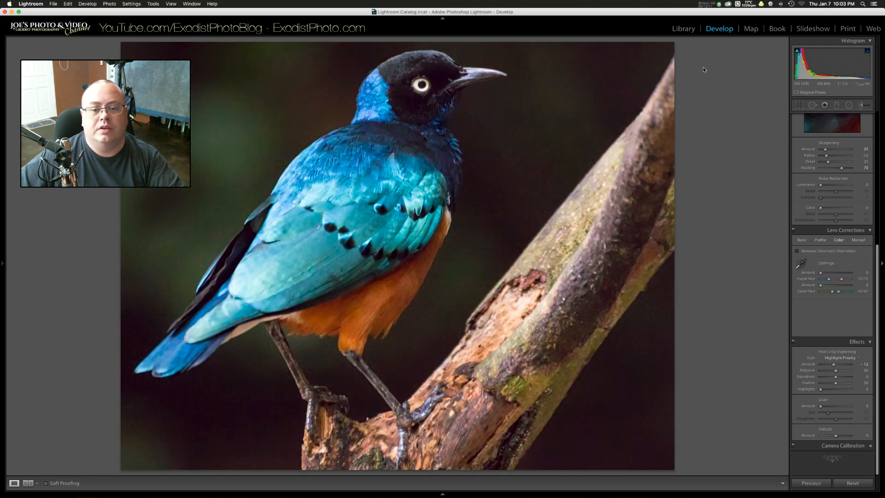